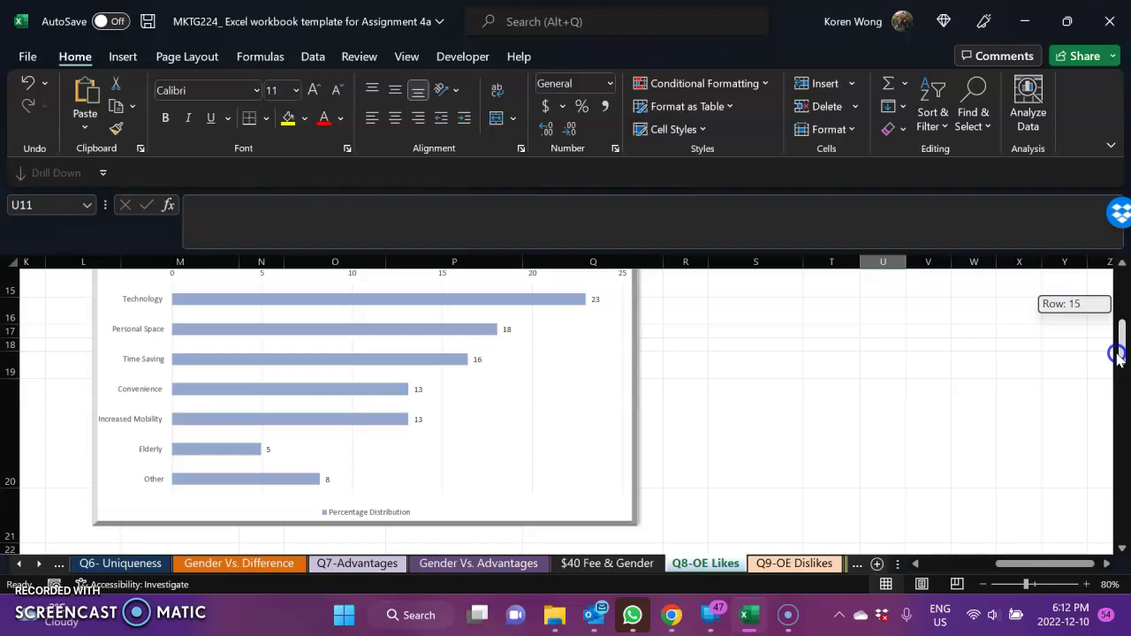
Step: Examine the Q8 bar chart and compare its bar order with the frequency and percentage table above it
{"action": "left_click_drag", "start_coordinate": [1118, 354], "coordinate": [1115, 352]}
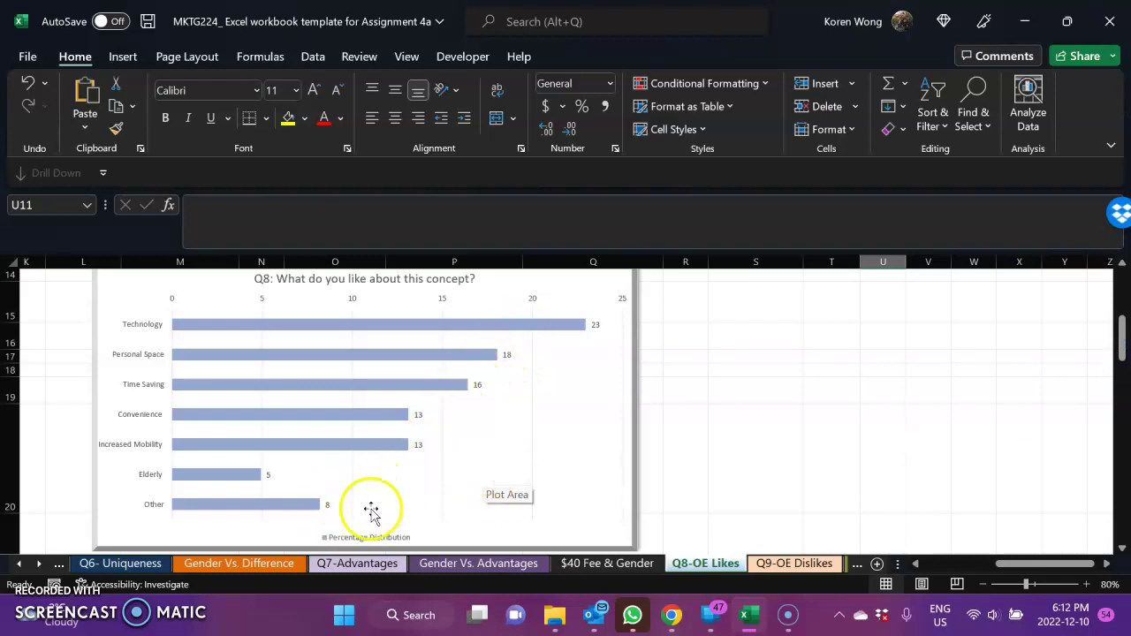
{"action": "scroll", "coordinate": [415, 481], "scroll_direction": "up", "scroll_amount": 1}
{"action": "scroll", "coordinate": [430, 473], "scroll_direction": "up", "scroll_amount": 3}
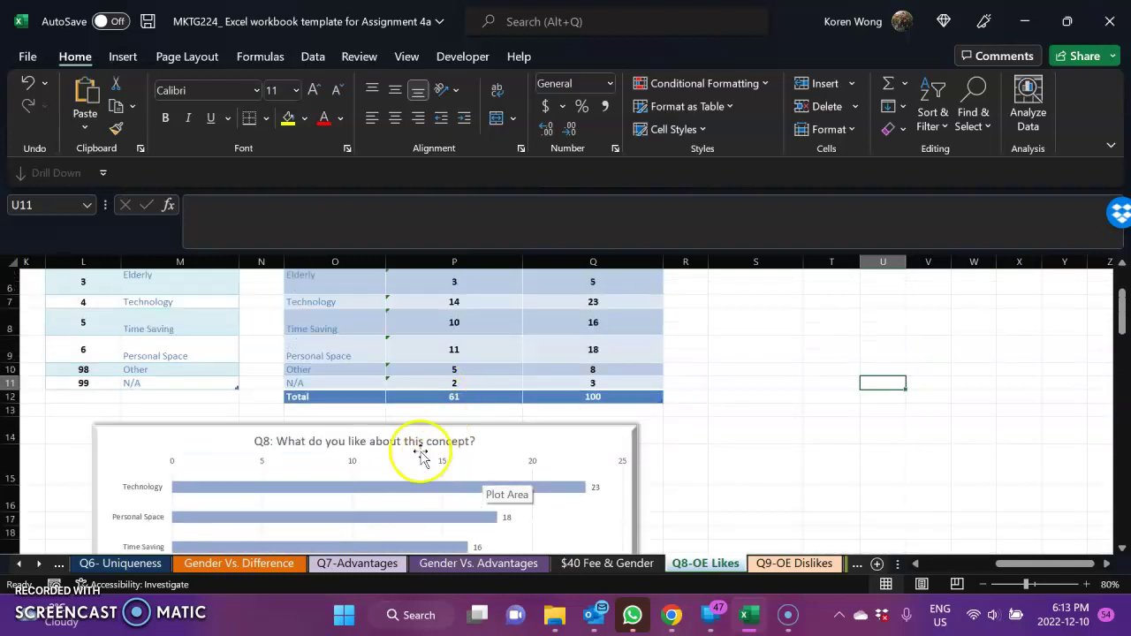
{"action": "scroll", "coordinate": [405, 520], "scroll_direction": "down", "scroll_amount": 2}
{"action": "scroll", "coordinate": [405, 518], "scroll_direction": "down", "scroll_amount": 1}
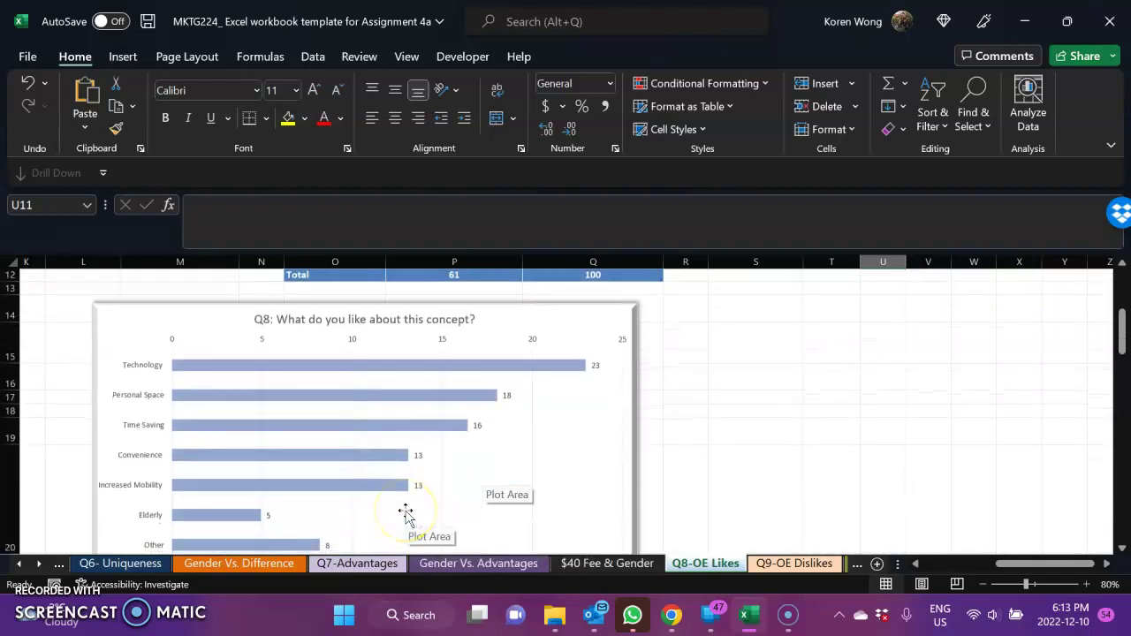
{"action": "scroll", "coordinate": [405, 518], "scroll_direction": "up", "scroll_amount": 4}
{"action": "left_click", "coordinate": [418, 523]}
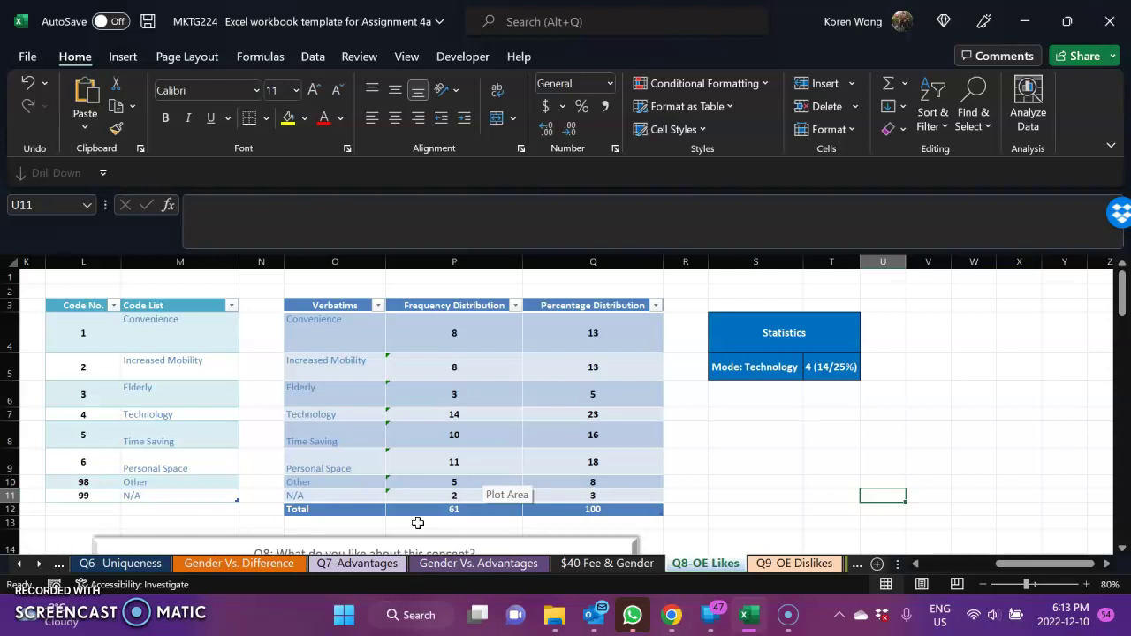
{"action": "scroll", "coordinate": [434, 430], "scroll_direction": "down", "scroll_amount": 4}
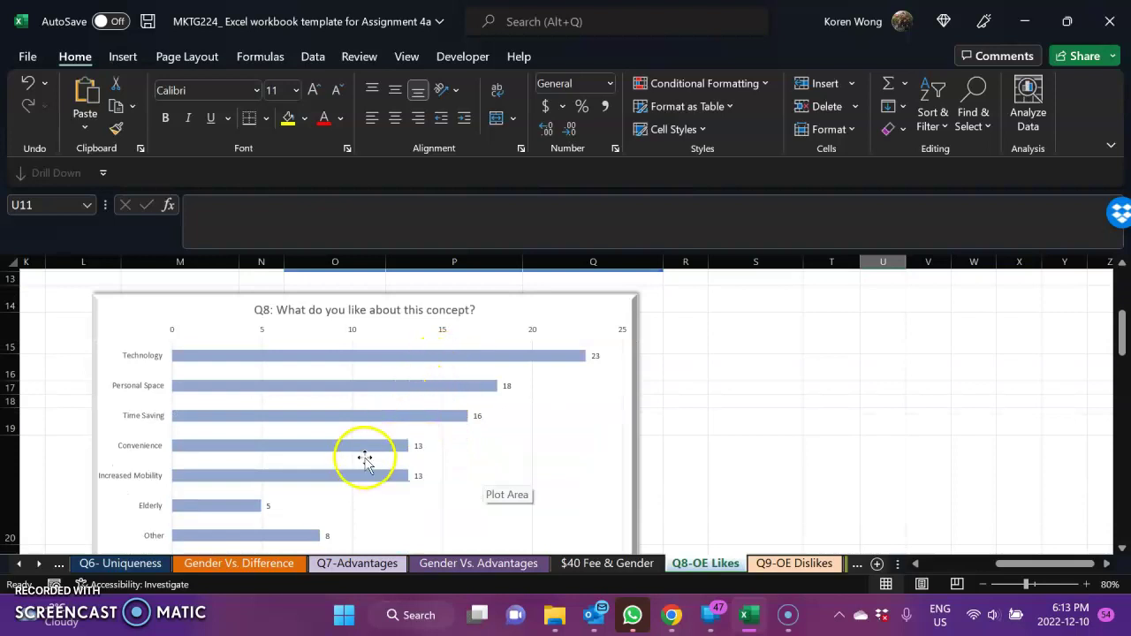
{"action": "scroll", "coordinate": [374, 501], "scroll_direction": "down", "scroll_amount": 1}
{"action": "scroll", "coordinate": [376, 496], "scroll_direction": "up", "scroll_amount": 3}
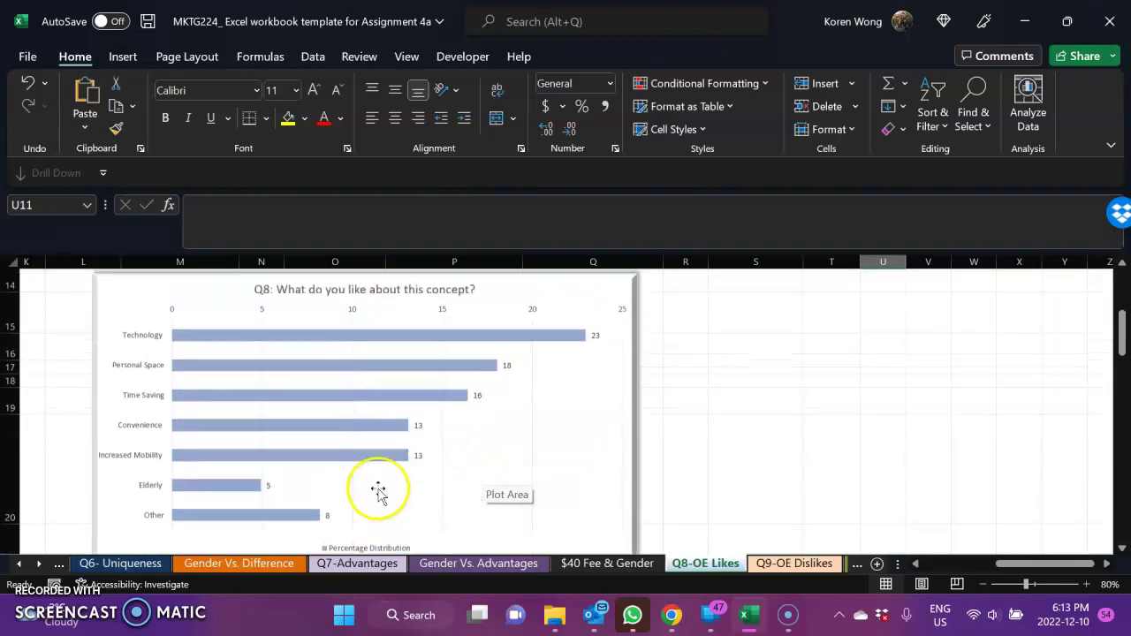
{"action": "scroll", "coordinate": [378, 492], "scroll_direction": "up", "scroll_amount": 2}
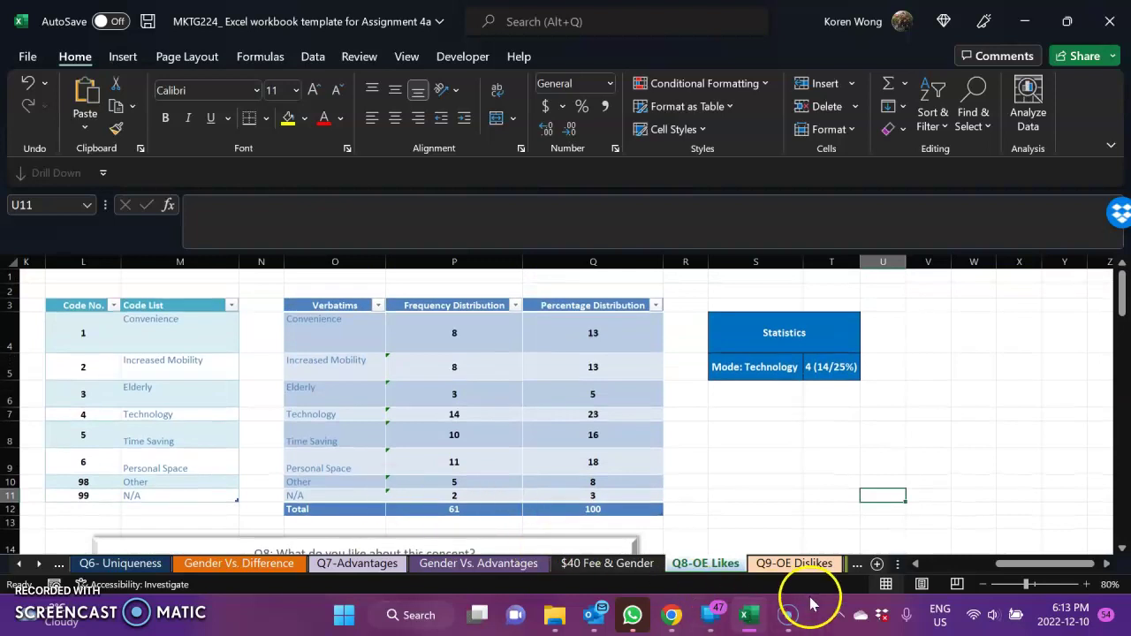
Step: Go to the Q9-OE Dislikes sheet and open the data source settings of the "Q 9: What do you dislike about this concept?" chart
{"action": "left_click", "coordinate": [797, 565]}
{"action": "left_click_drag", "start_coordinate": [1122, 311], "coordinate": [1120, 353]}
{"action": "scroll", "coordinate": [886, 434], "scroll_direction": "up", "scroll_amount": 4}
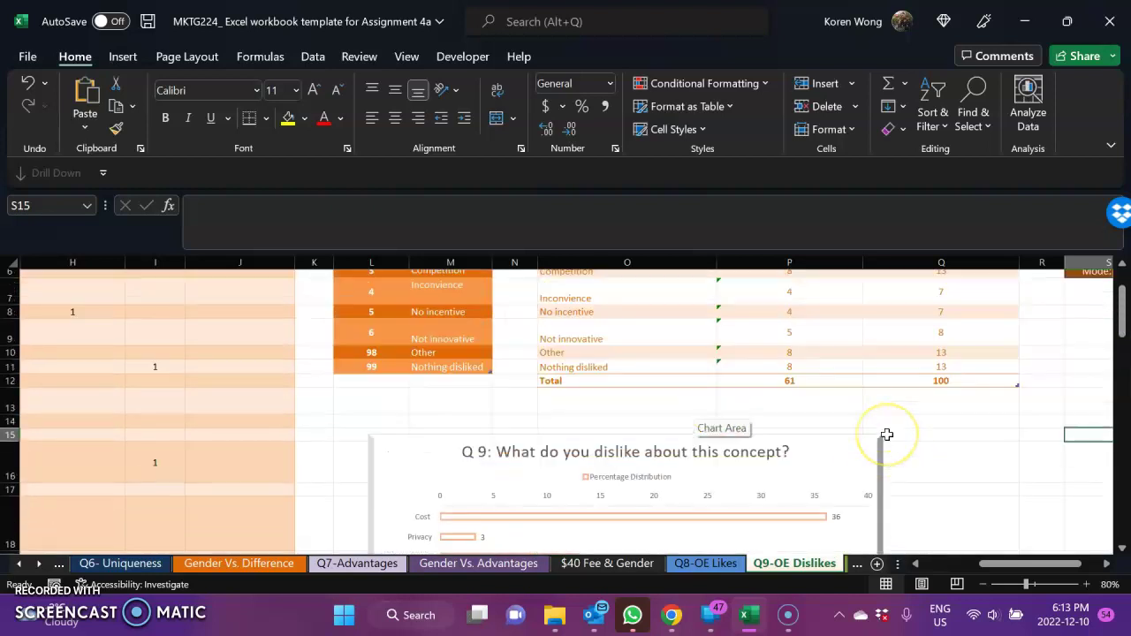
{"action": "scroll", "coordinate": [886, 434], "scroll_direction": "up", "scroll_amount": 2}
{"action": "scroll", "coordinate": [887, 433], "scroll_direction": "down", "scroll_amount": 1}
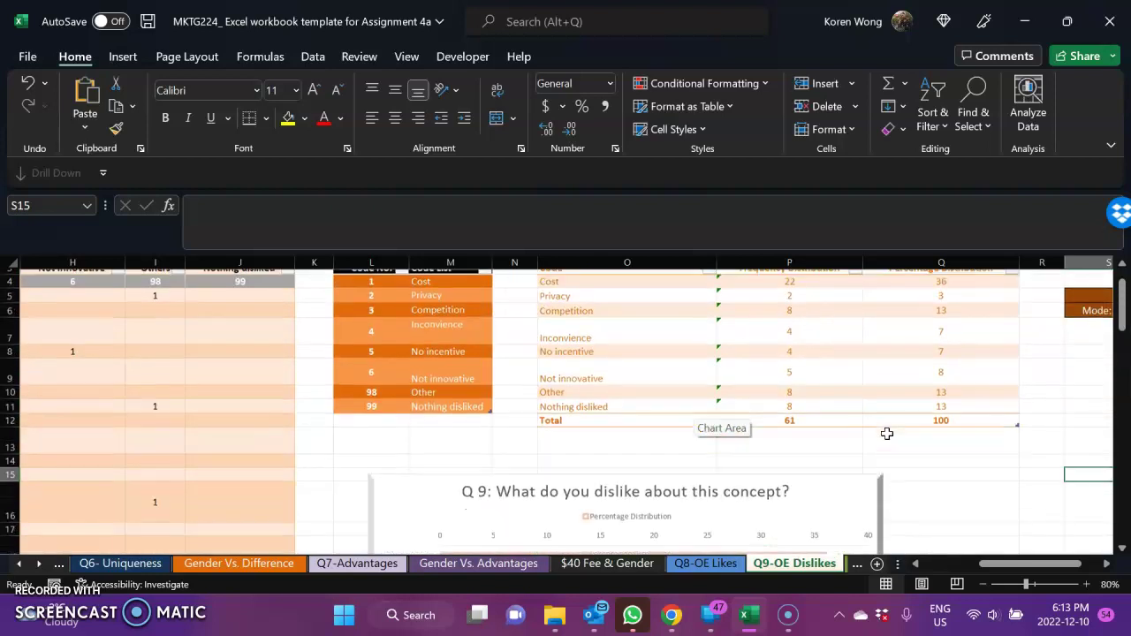
{"action": "left_click", "coordinate": [822, 486]}
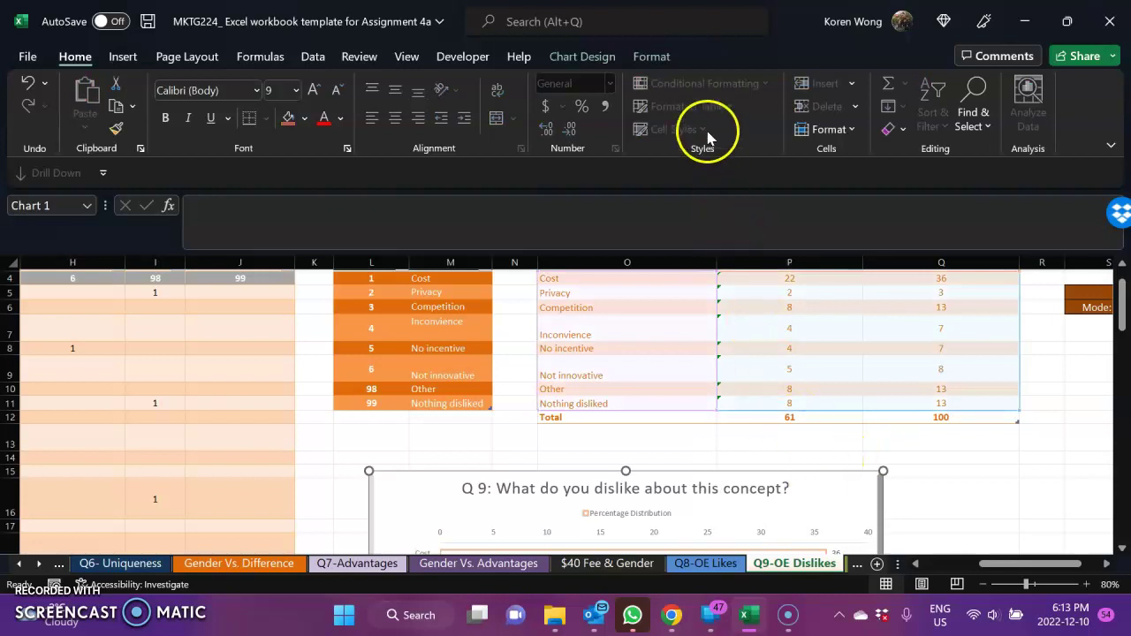
{"action": "left_click", "coordinate": [591, 55]}
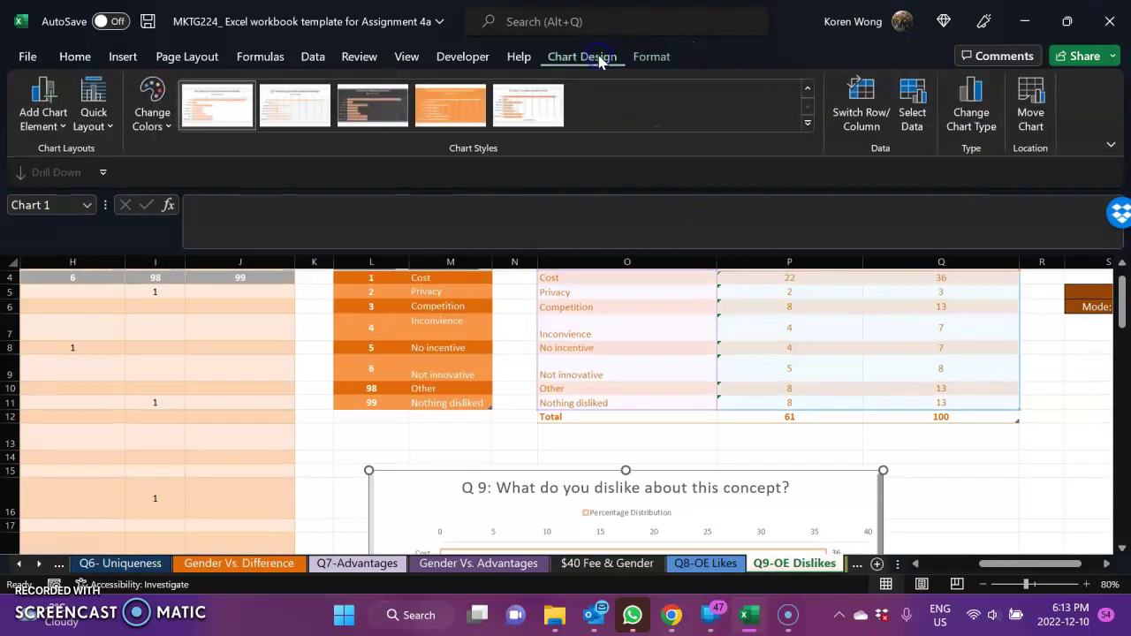
{"action": "left_click", "coordinate": [913, 120]}
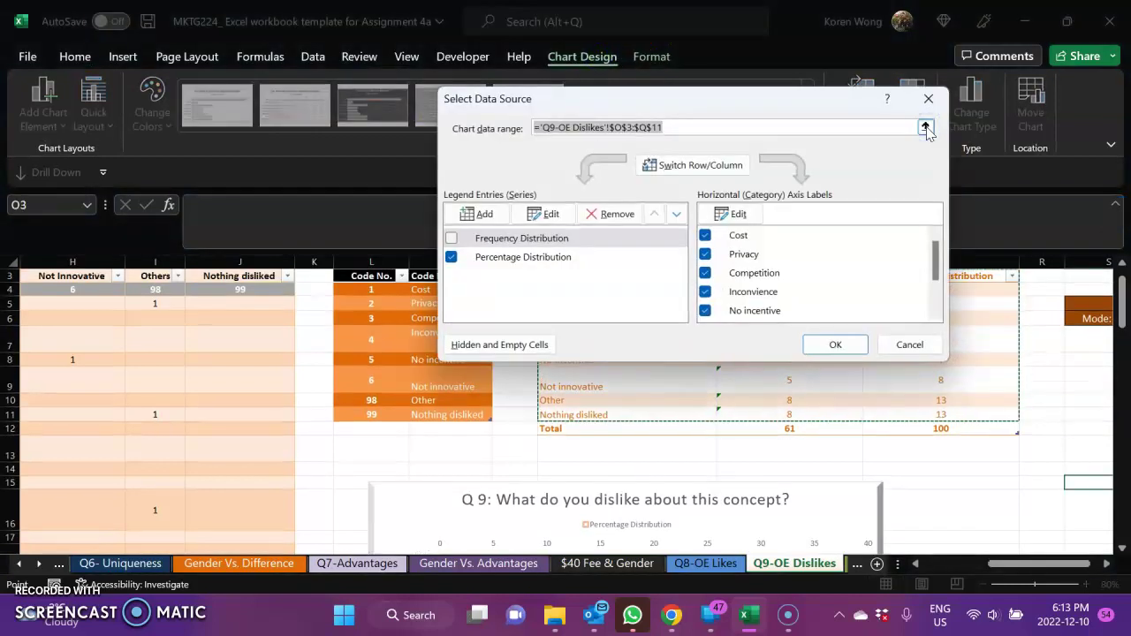
Step: Remove the Percentage Distribution series from the chart's data source
{"action": "left_click", "coordinate": [451, 257]}
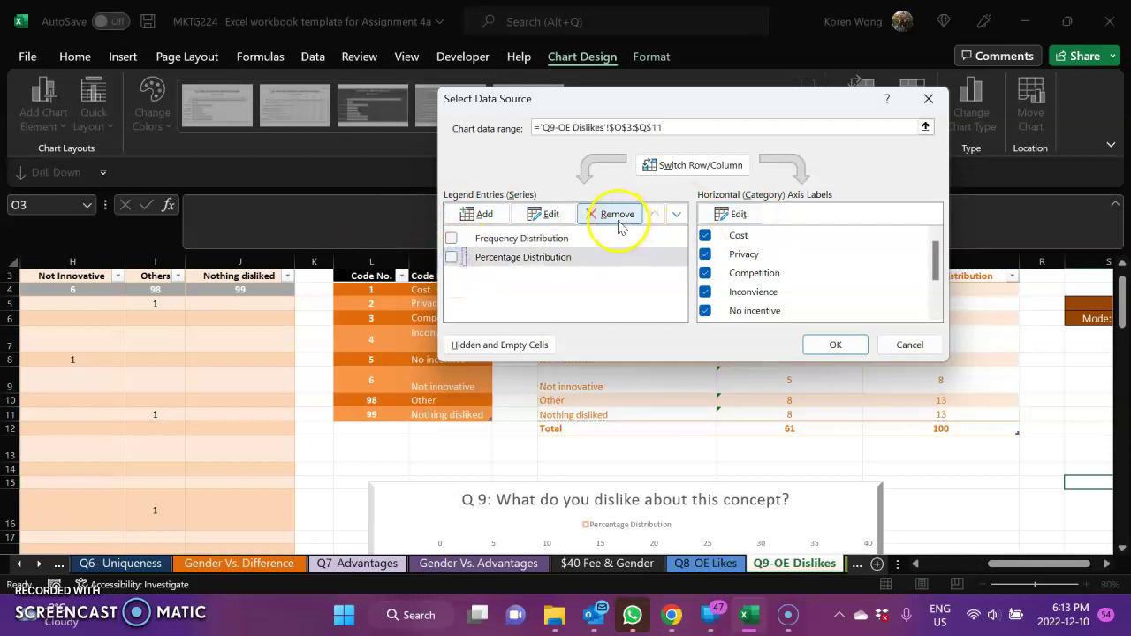
{"action": "left_click", "coordinate": [456, 263]}
{"action": "left_click", "coordinate": [595, 213]}
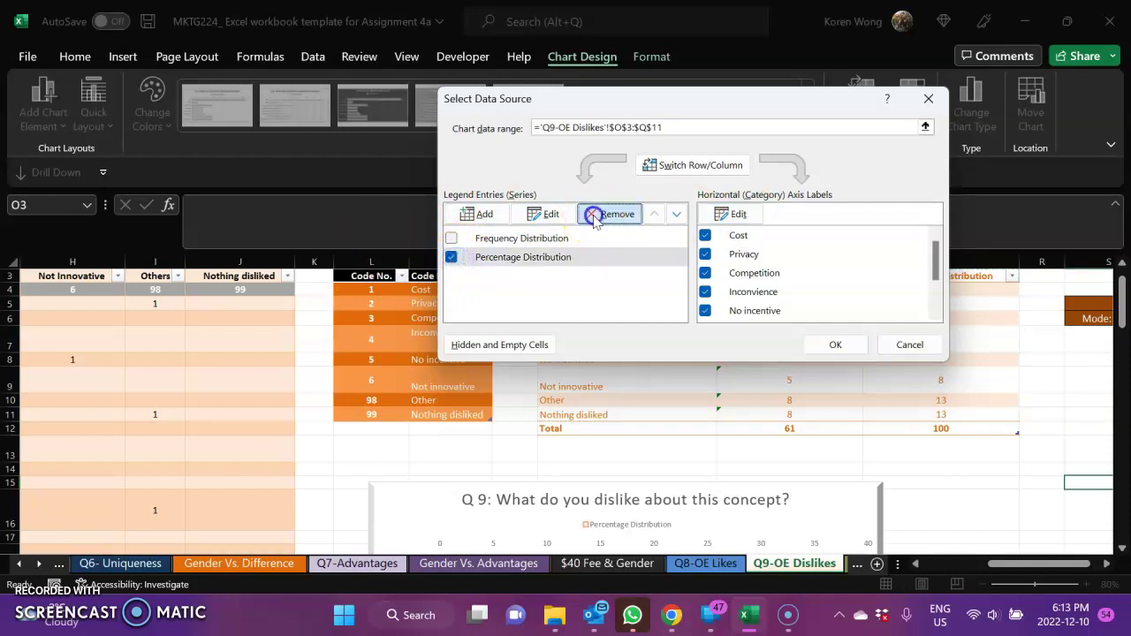
Step: Exclude all category axis labels from the chart, from Cost and Privacy through Other and Nothing disliked
{"action": "left_click", "coordinate": [705, 235]}
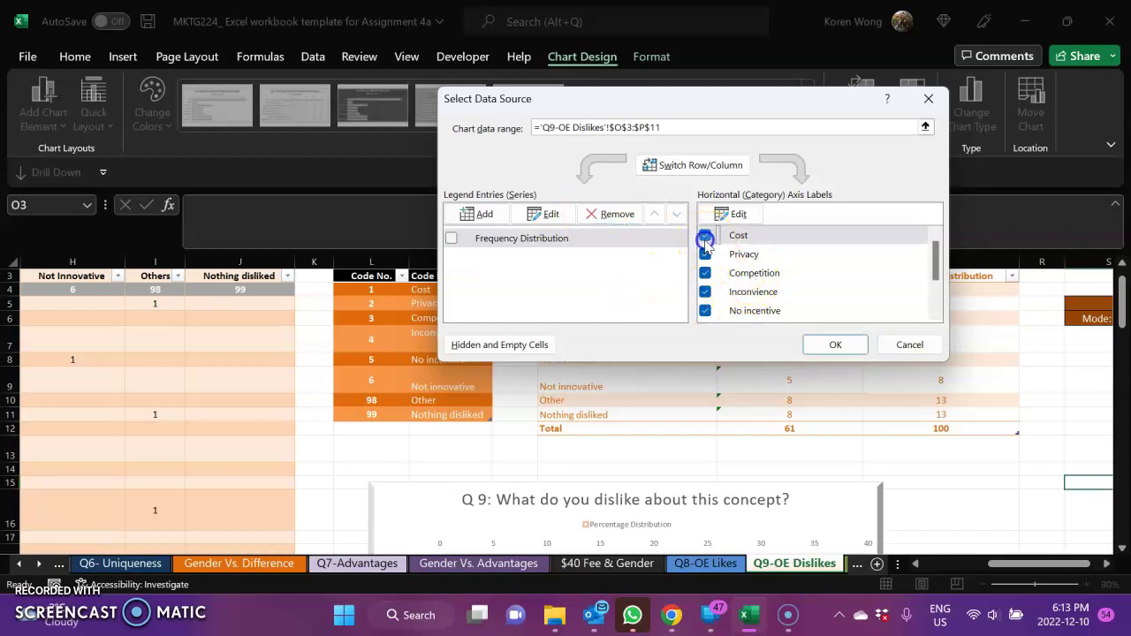
{"action": "left_click", "coordinate": [706, 254]}
{"action": "left_click", "coordinate": [705, 273]}
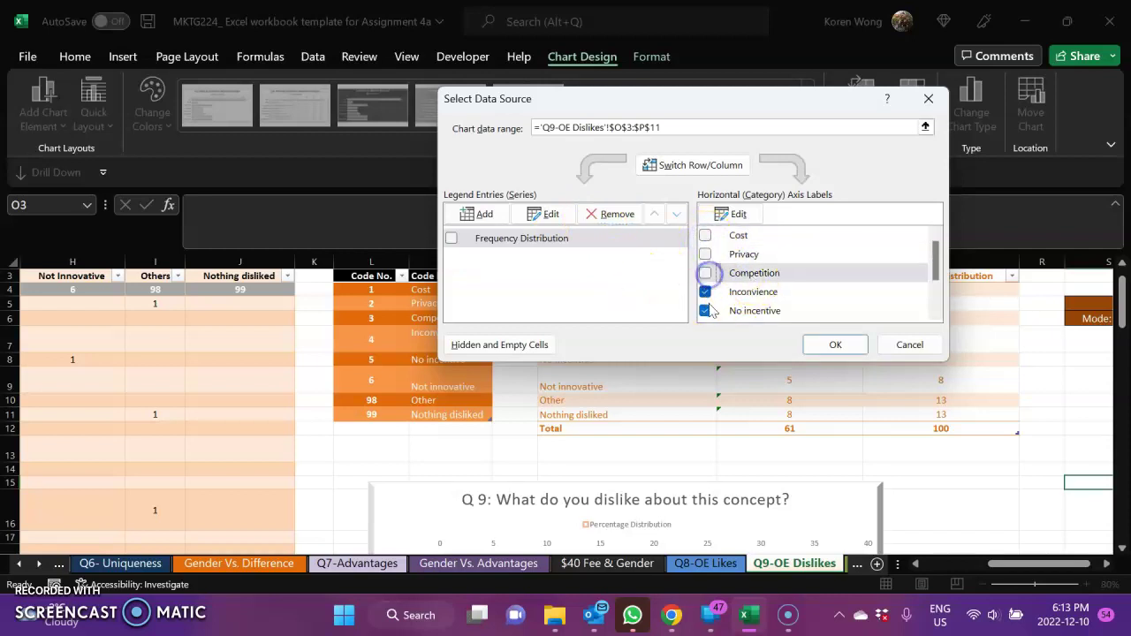
{"action": "left_click", "coordinate": [705, 292]}
{"action": "left_click", "coordinate": [705, 311]}
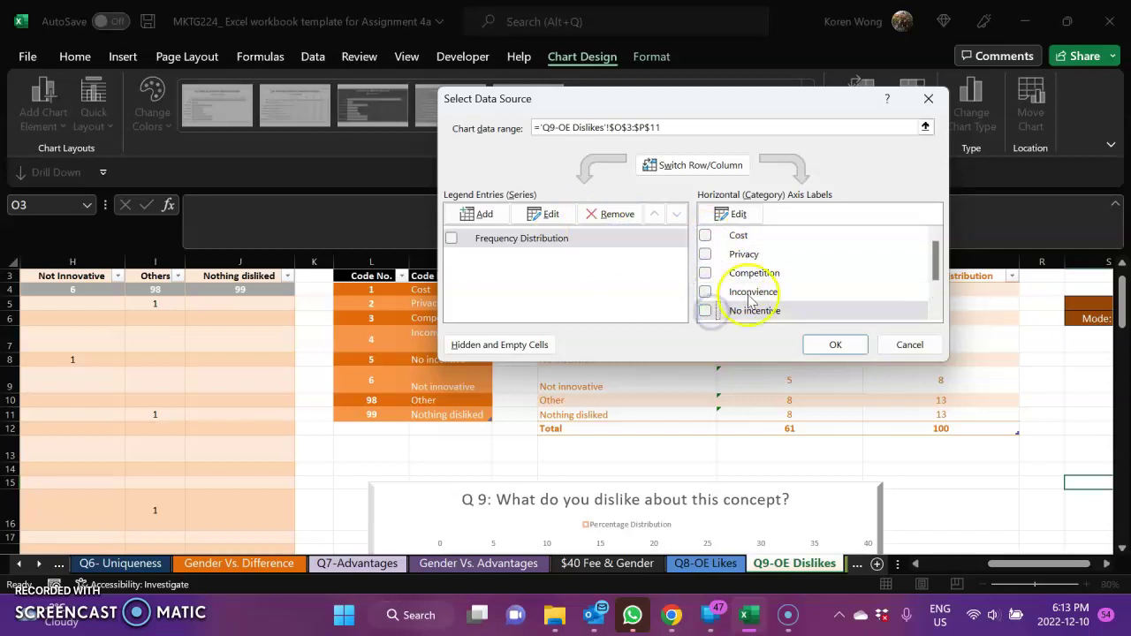
{"action": "left_click", "coordinate": [944, 314]}
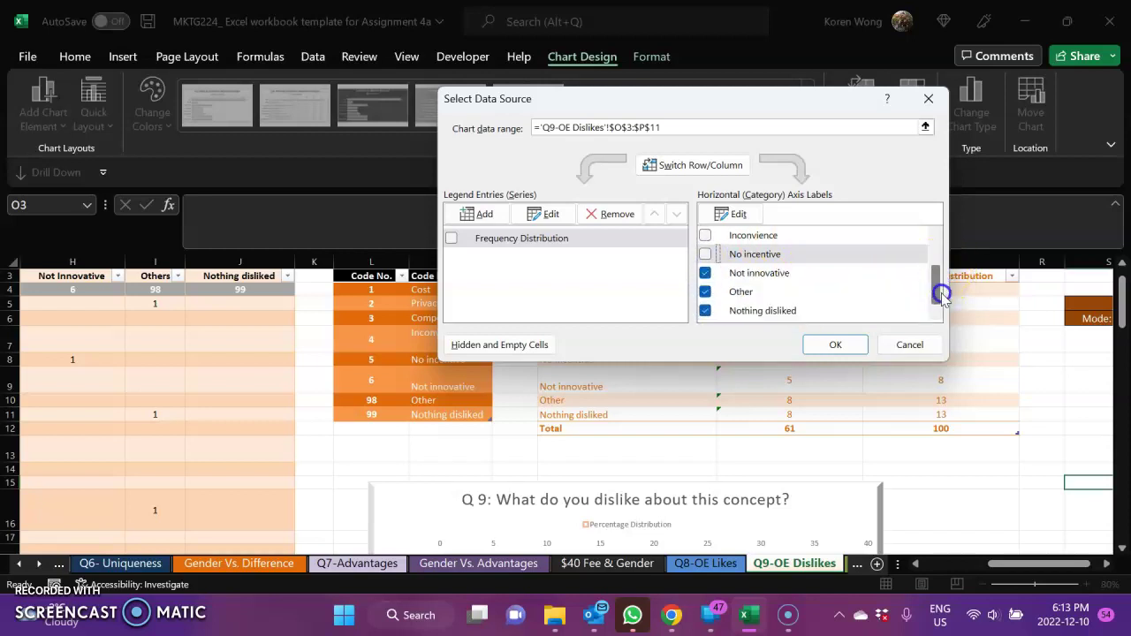
{"action": "left_click", "coordinate": [705, 273]}
{"action": "left_click", "coordinate": [705, 292]}
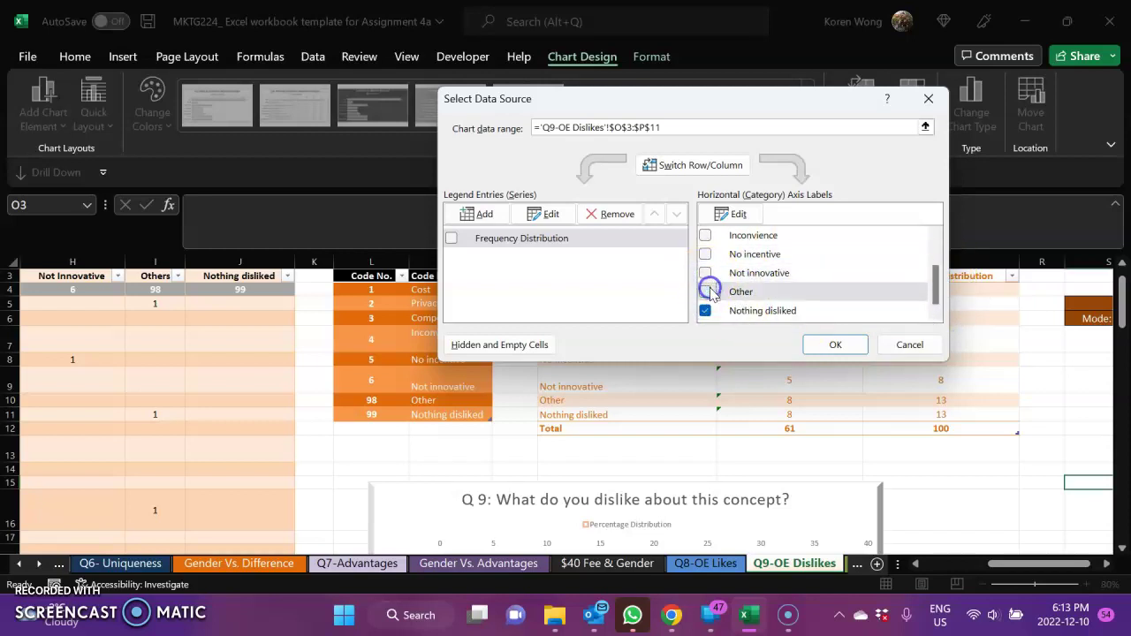
{"action": "left_click", "coordinate": [705, 311]}
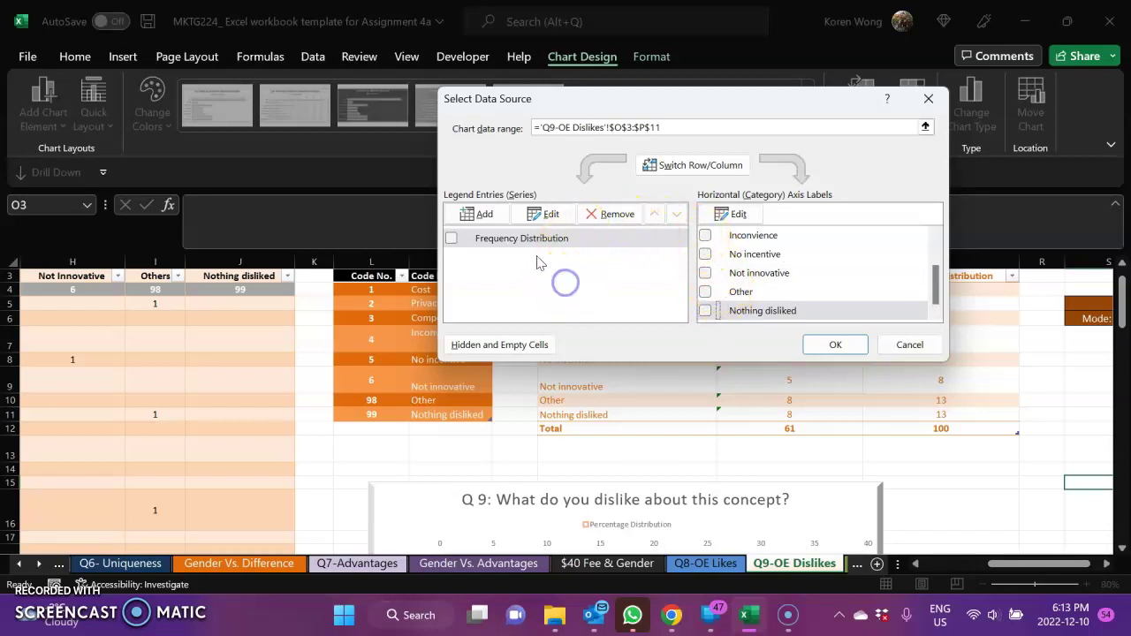
Step: Add a chart series named from cell Q3, with cells Q4, Q6 and Q9 as its first comma-separated values
{"action": "left_click", "coordinate": [478, 214]}
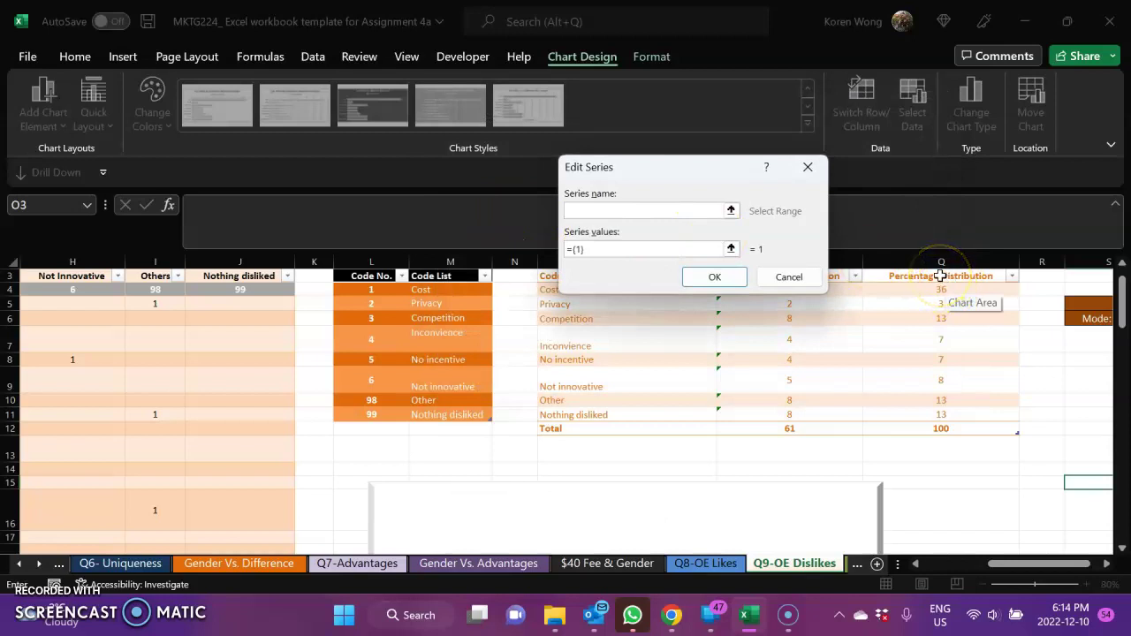
{"action": "left_click", "coordinate": [940, 275]}
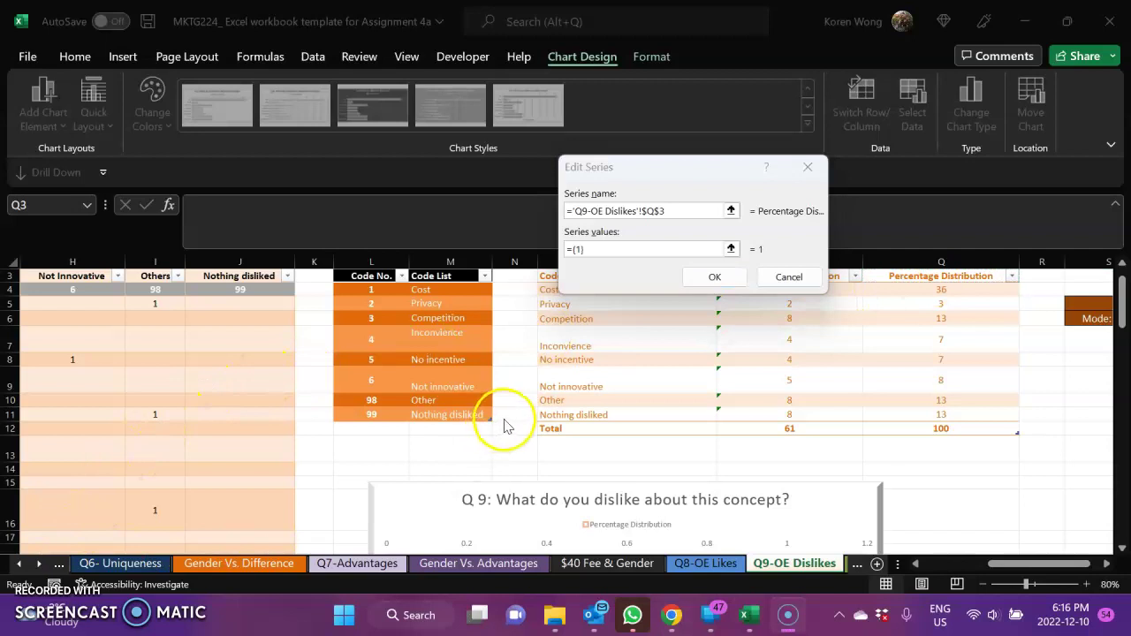
{"action": "left_click", "coordinate": [618, 250]}
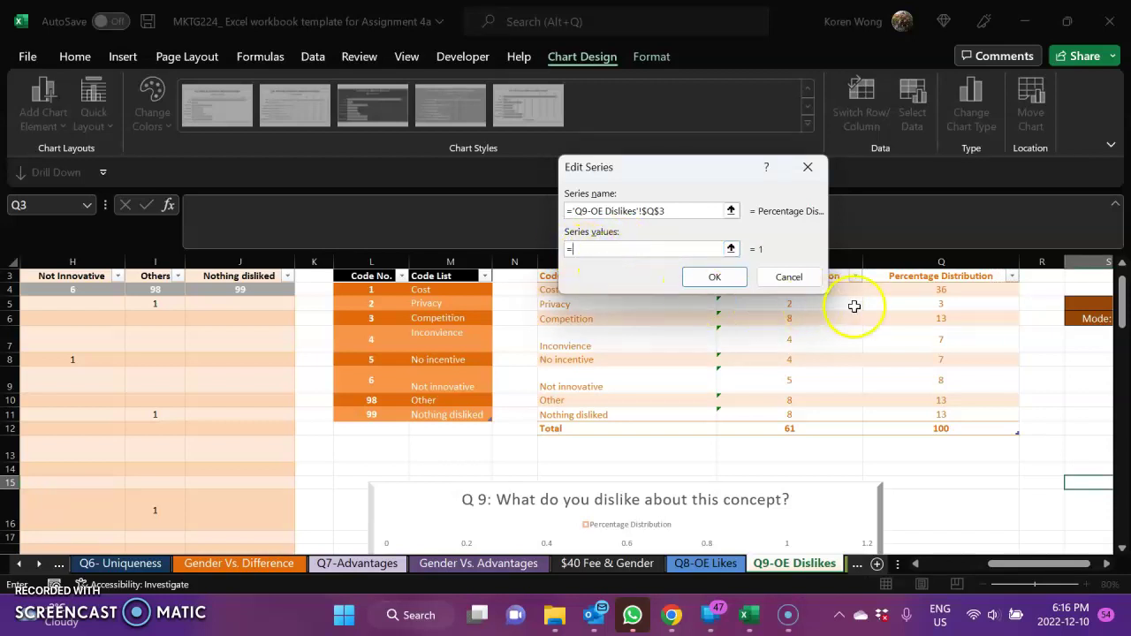
{"action": "left_click", "coordinate": [950, 294]}
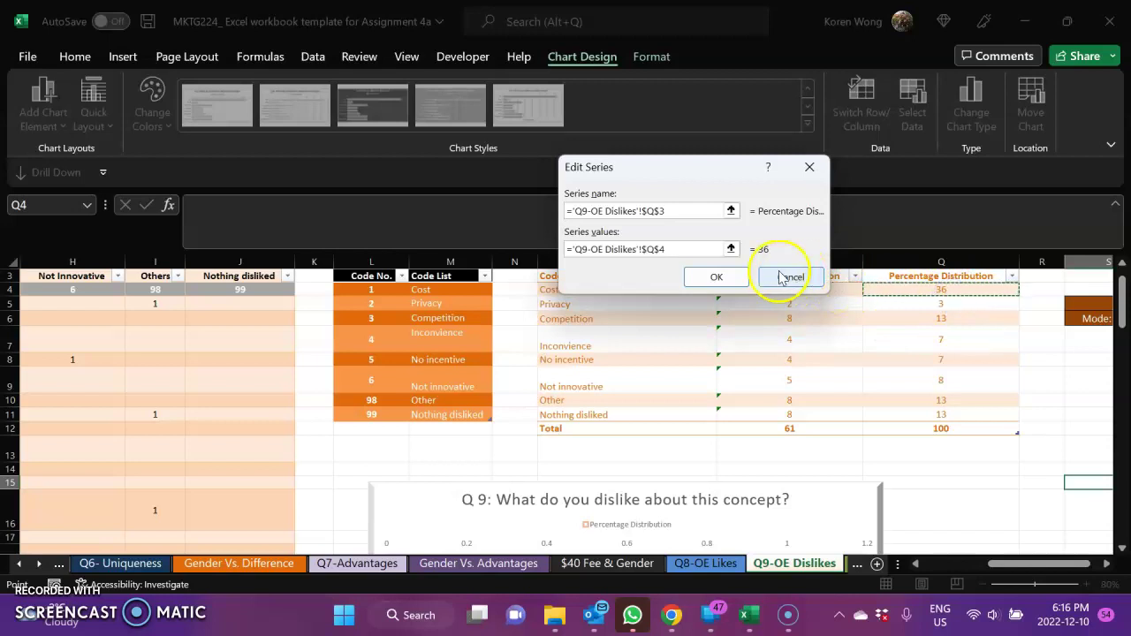
{"action": "type", "text": ","}
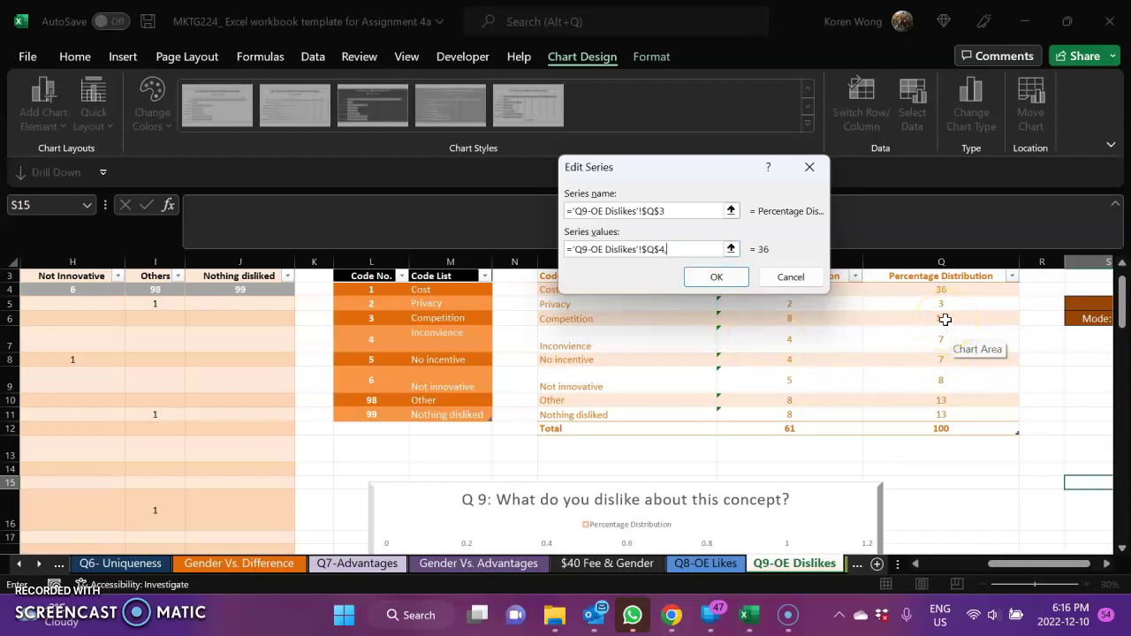
{"action": "left_click", "coordinate": [944, 319]}
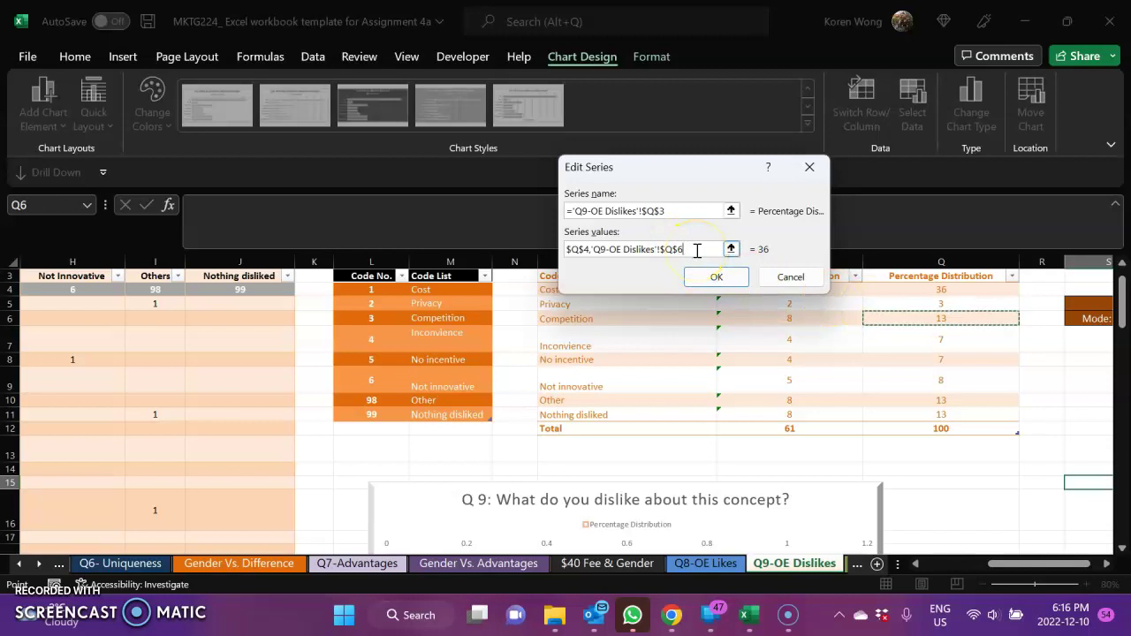
{"action": "type", "text": ","}
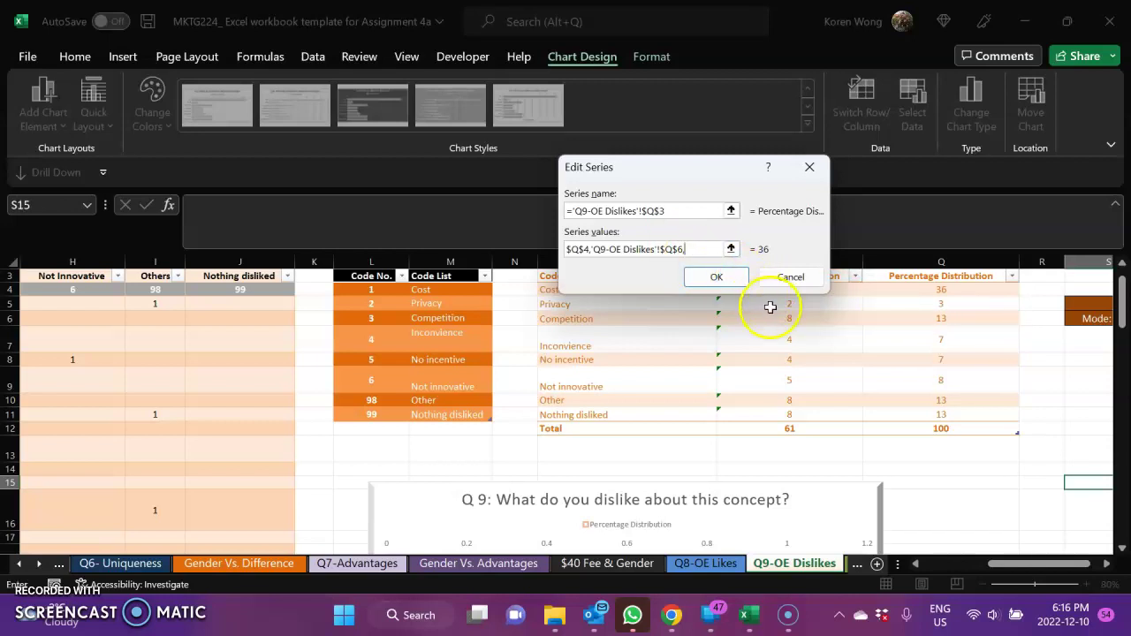
{"action": "left_click", "coordinate": [911, 379]}
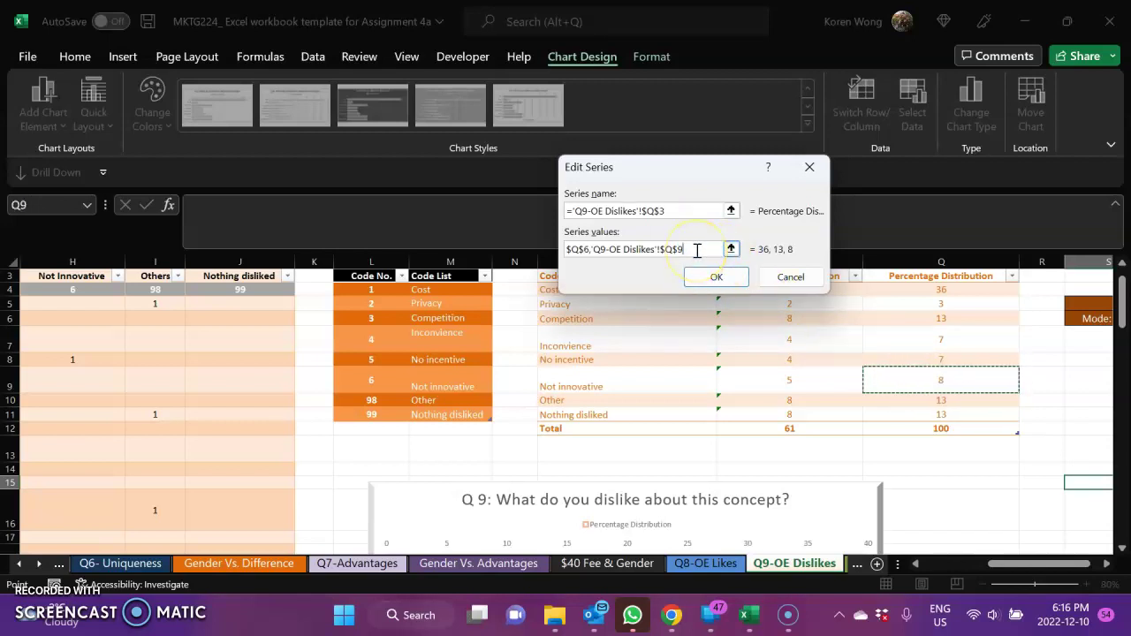
{"action": "type", "text": ","}
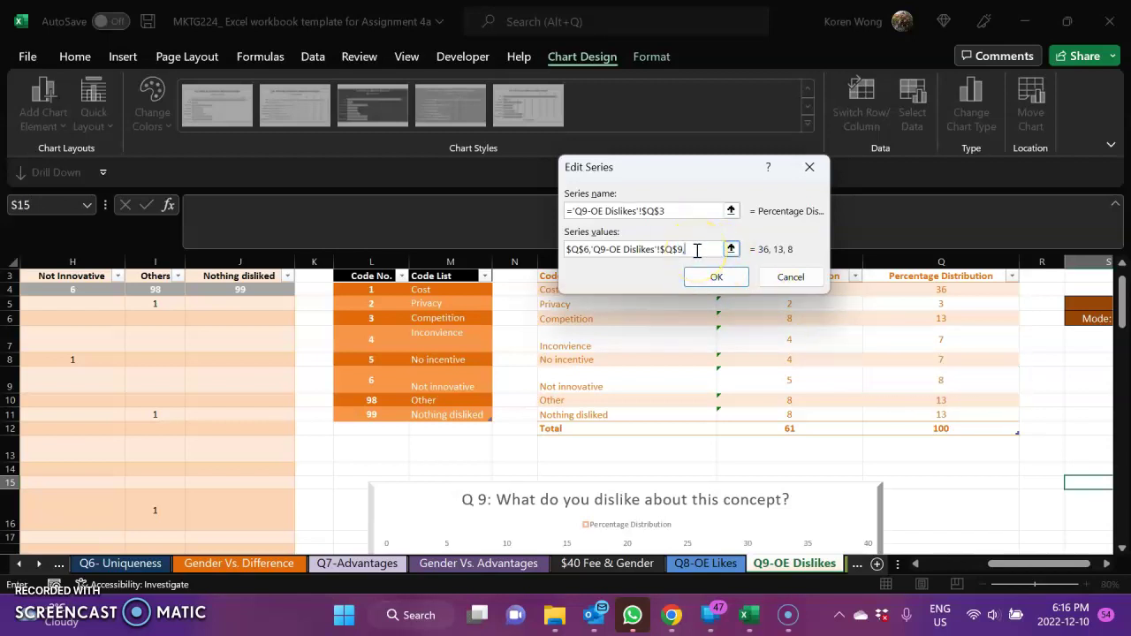
Step: Complete the new series' values by appending cells Q7, Q8, Q5, Q10 and Q11 in that order, separated by commas
{"action": "left_click", "coordinate": [932, 340]}
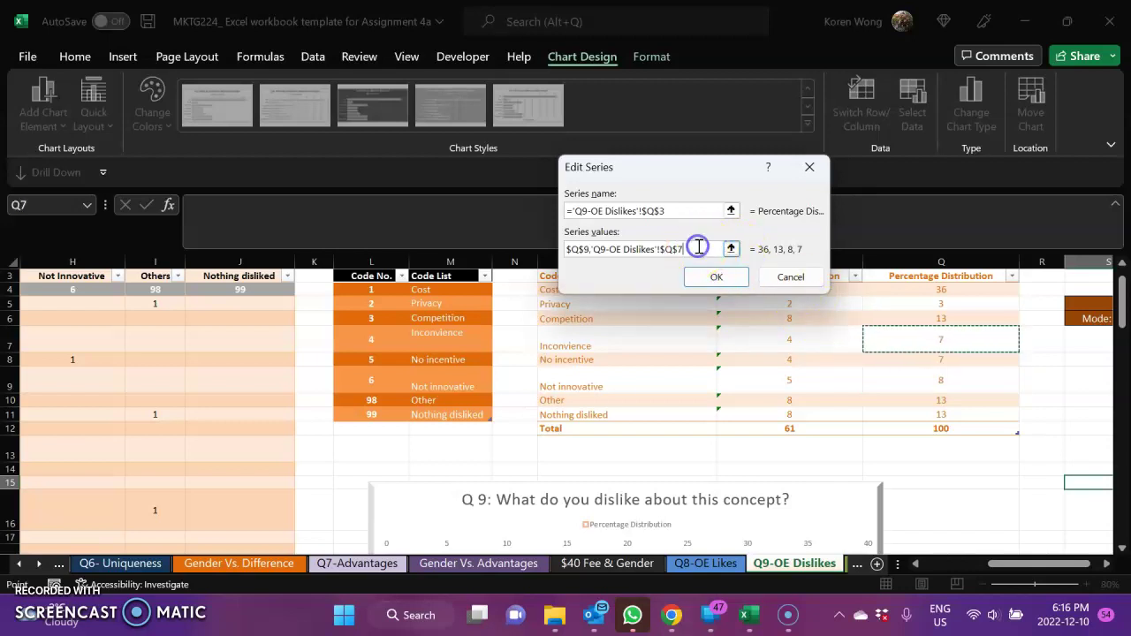
{"action": "type", "text": ","}
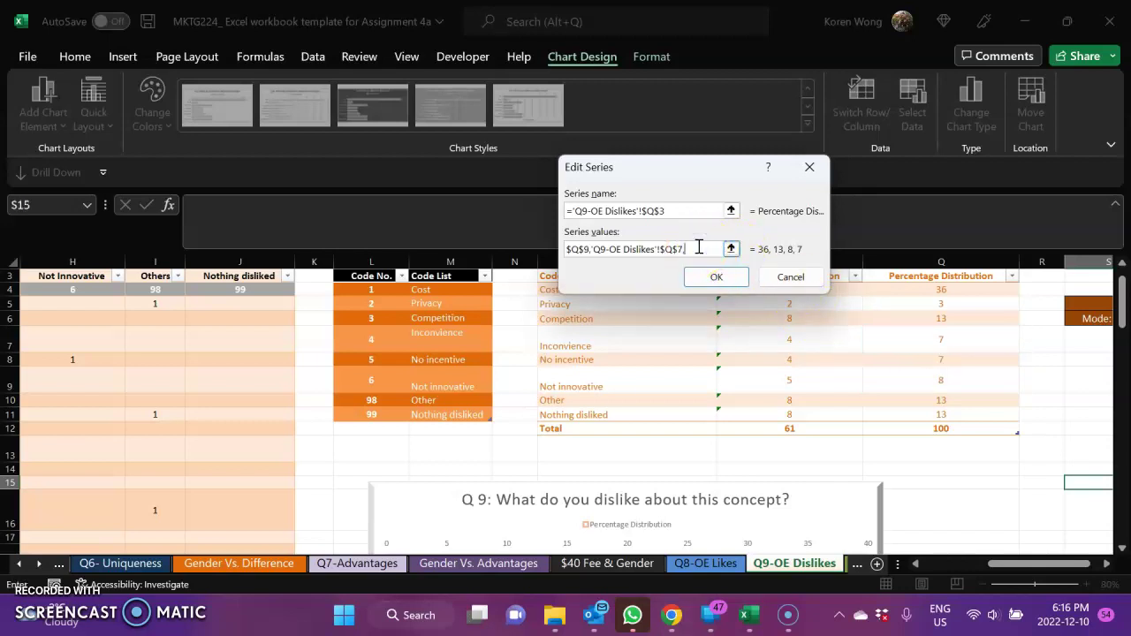
{"action": "left_click", "coordinate": [929, 357]}
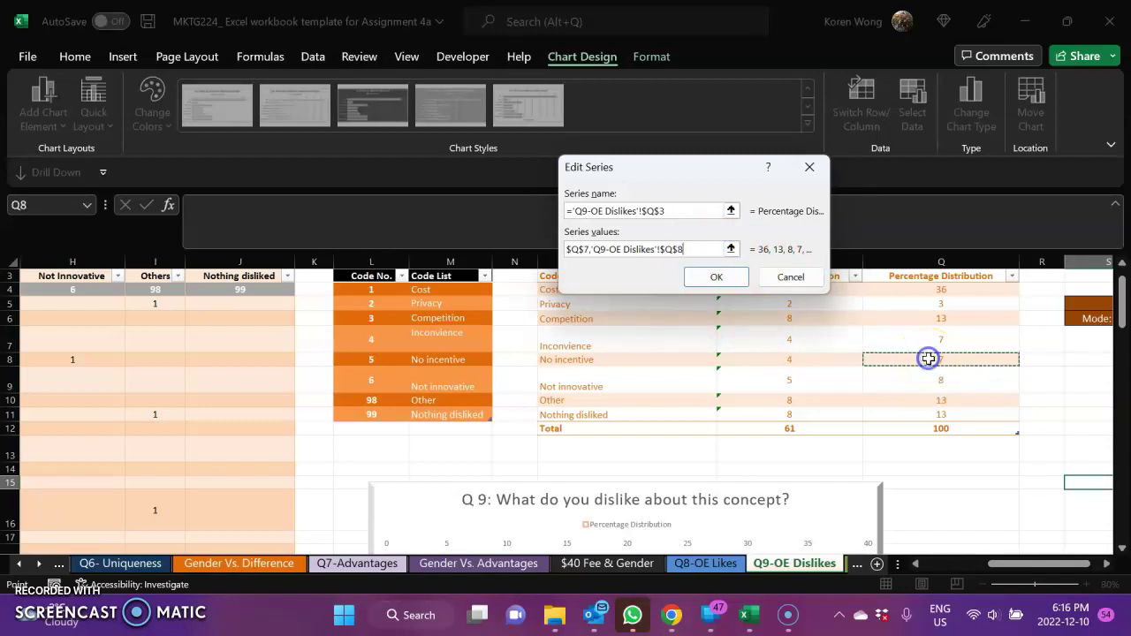
{"action": "type", "text": ","}
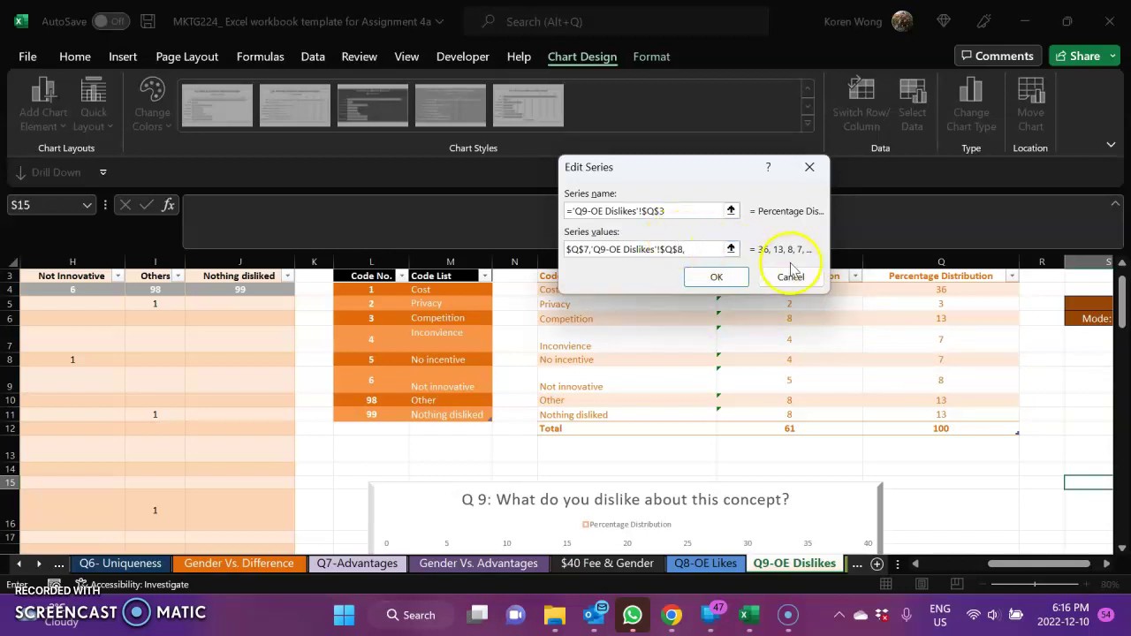
{"action": "left_click", "coordinate": [972, 306]}
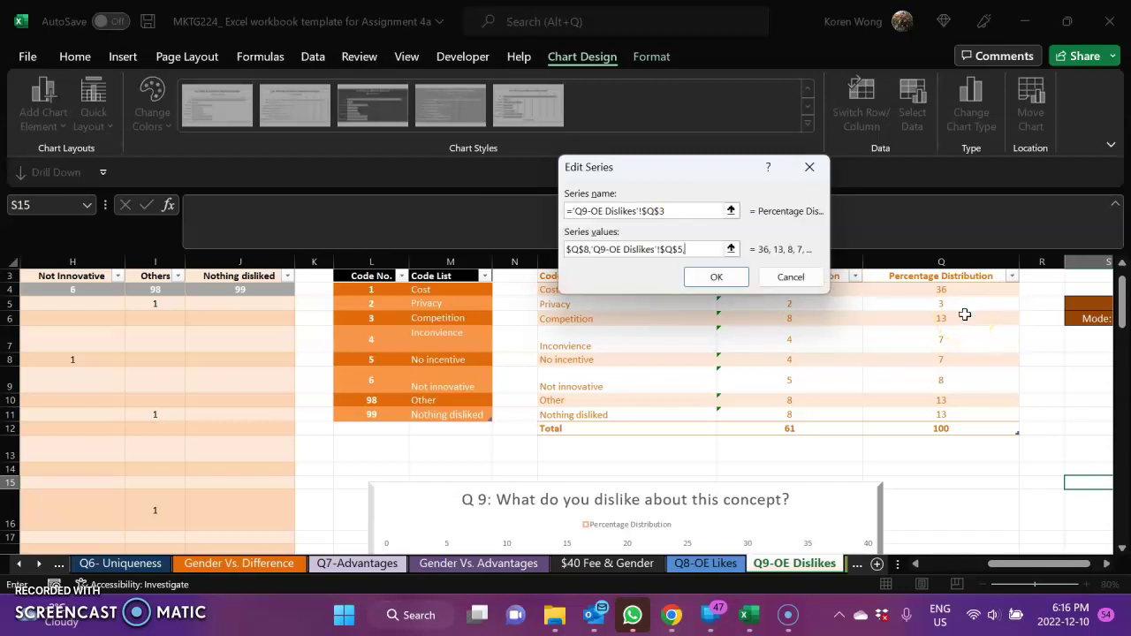
{"action": "left_click", "coordinate": [940, 400]}
{"action": "left_click", "coordinate": [718, 249]}
{"action": "type", "text": ","}
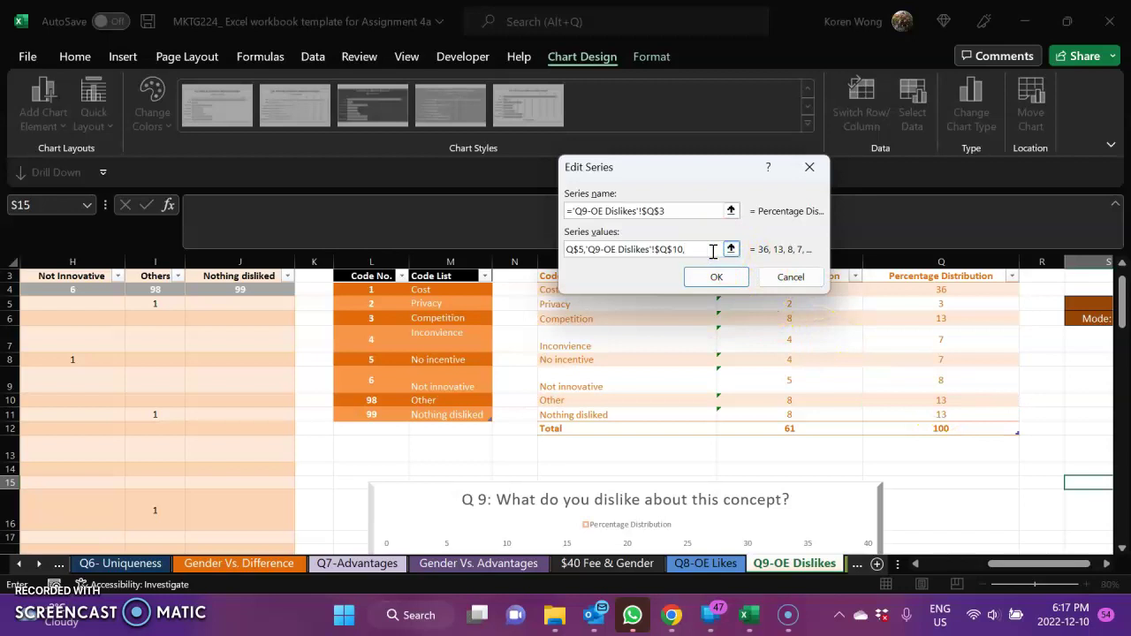
{"action": "left_click", "coordinate": [957, 421]}
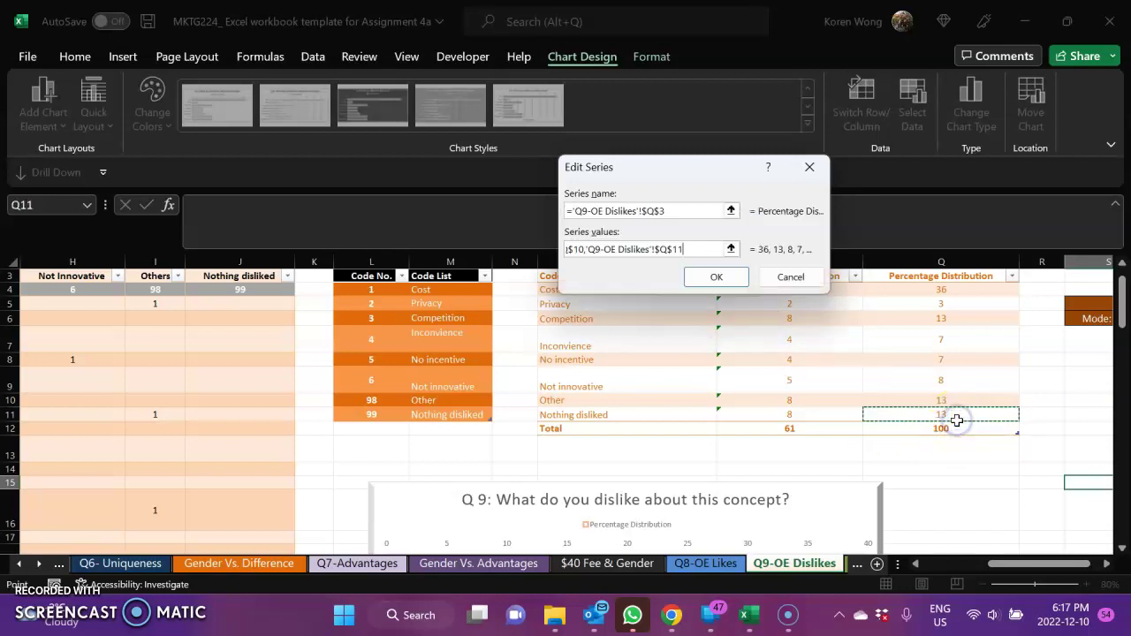
{"action": "left_click", "coordinate": [698, 276]}
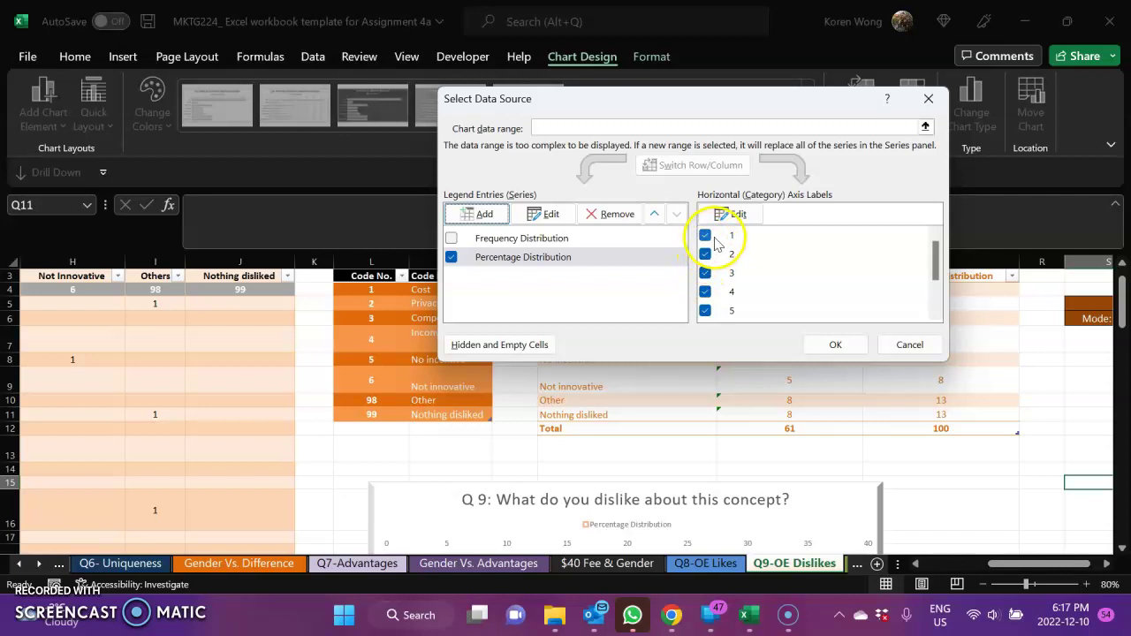
Step: Exclude category axis labels 1 through 5 from the chart
{"action": "left_click_drag", "start_coordinate": [616, 104], "coordinate": [427, 19]}
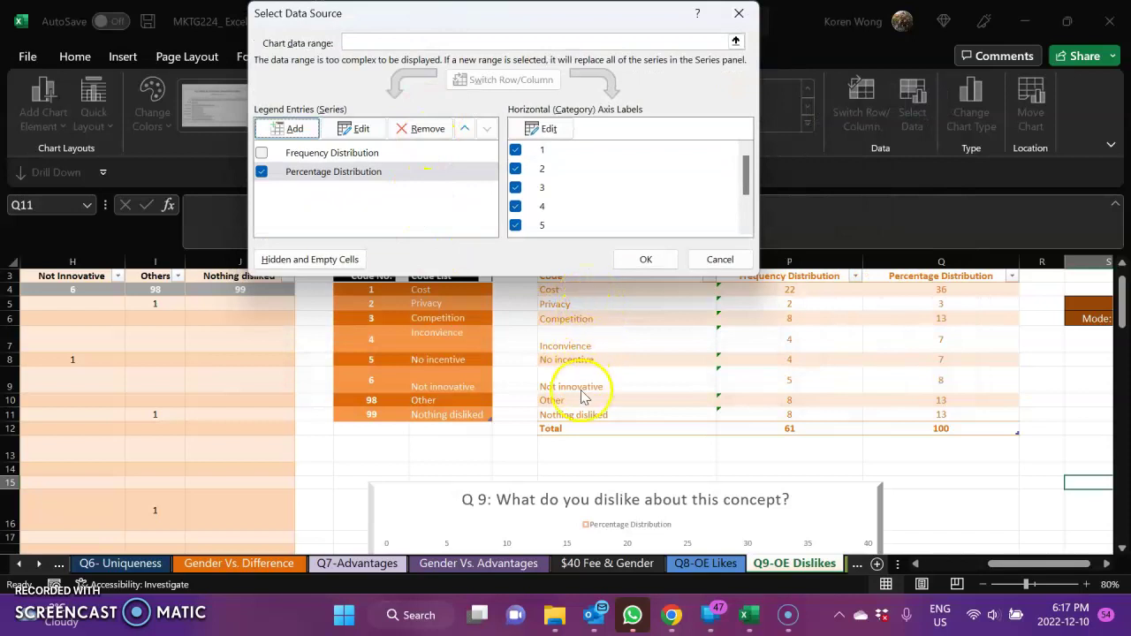
{"action": "left_click_drag", "start_coordinate": [608, 18], "coordinate": [651, 74]}
{"action": "left_click", "coordinate": [557, 206]}
{"action": "left_click", "coordinate": [558, 224]}
{"action": "left_click", "coordinate": [560, 244]}
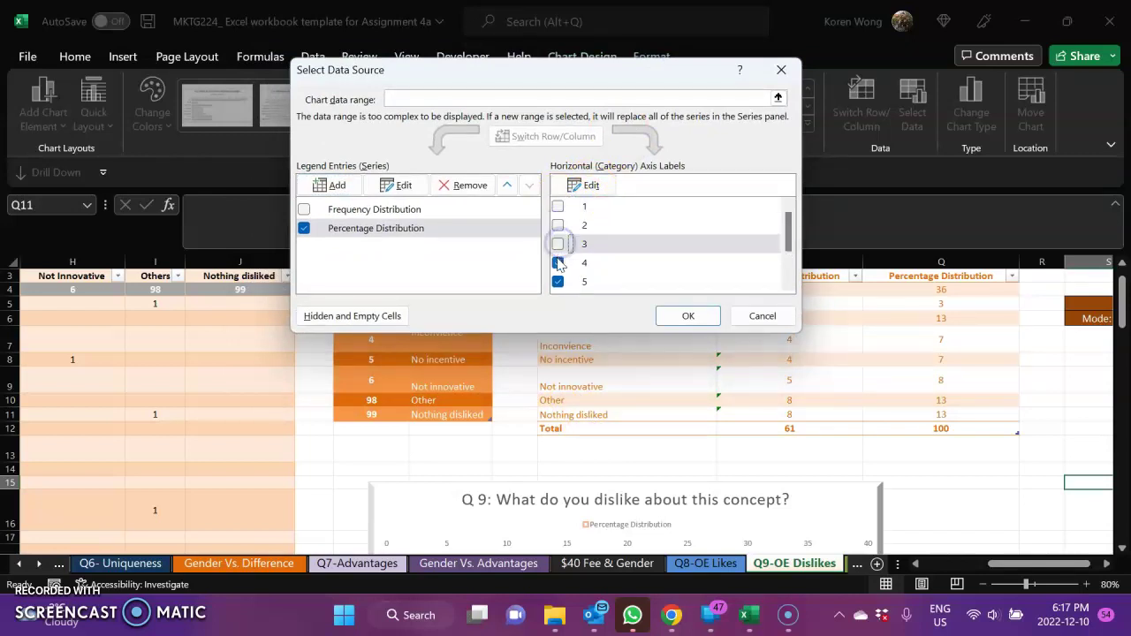
{"action": "left_click", "coordinate": [558, 263]}
{"action": "left_click", "coordinate": [558, 282]}
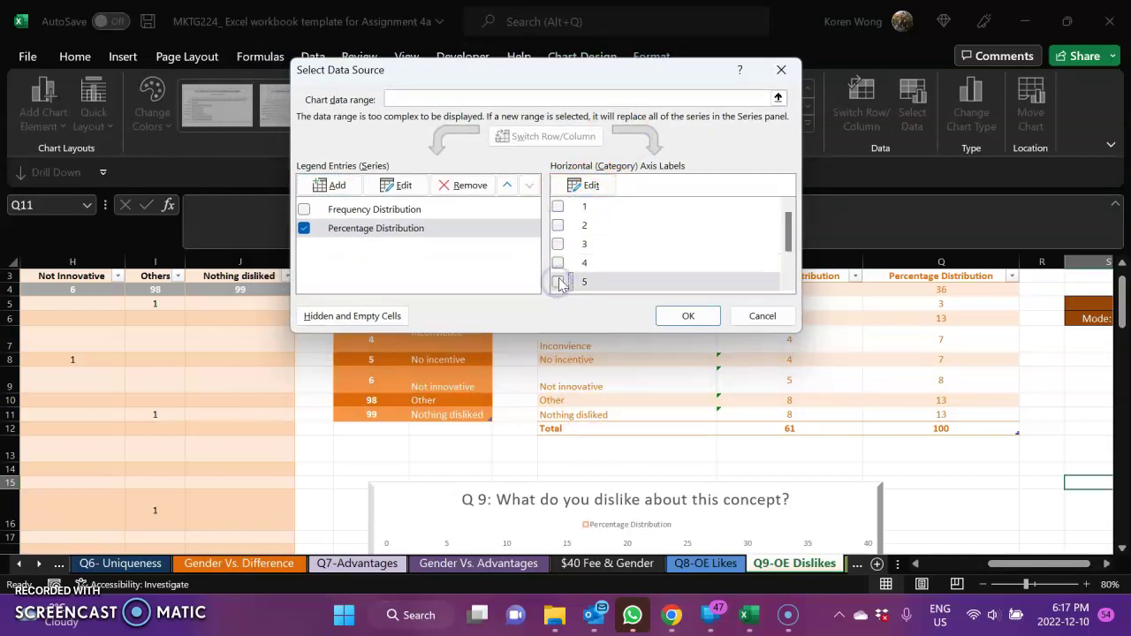
Step: Start a comma-separated category axis label range with cells O4 (Cost), O6 (Competition) and O9 (Not innovative)
{"action": "left_click", "coordinate": [586, 185]}
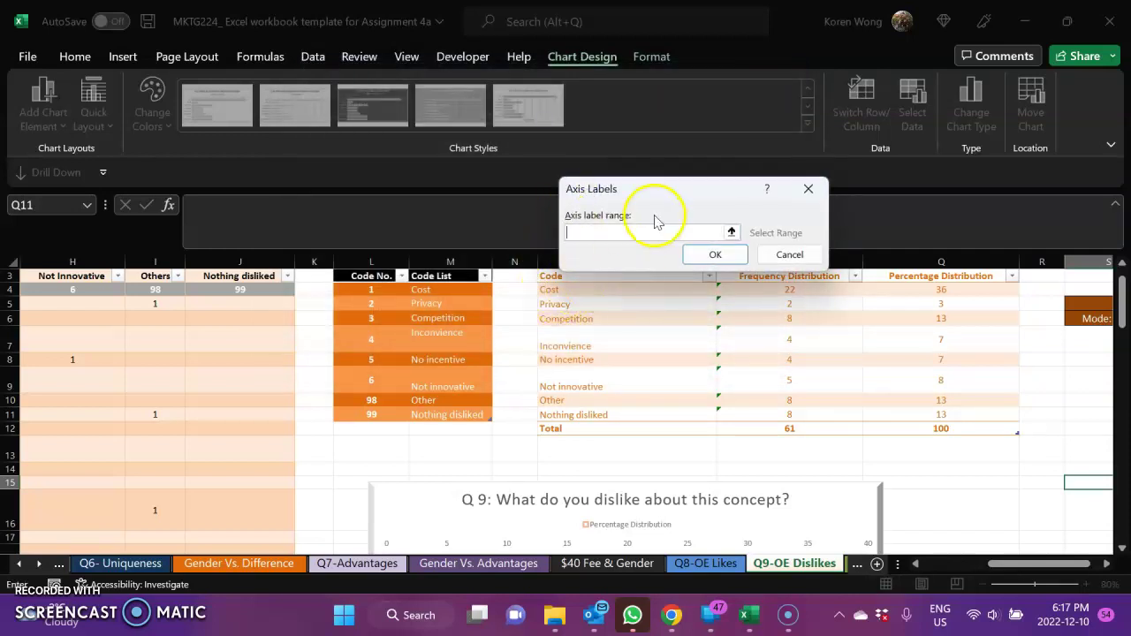
{"action": "left_click", "coordinate": [574, 292]}
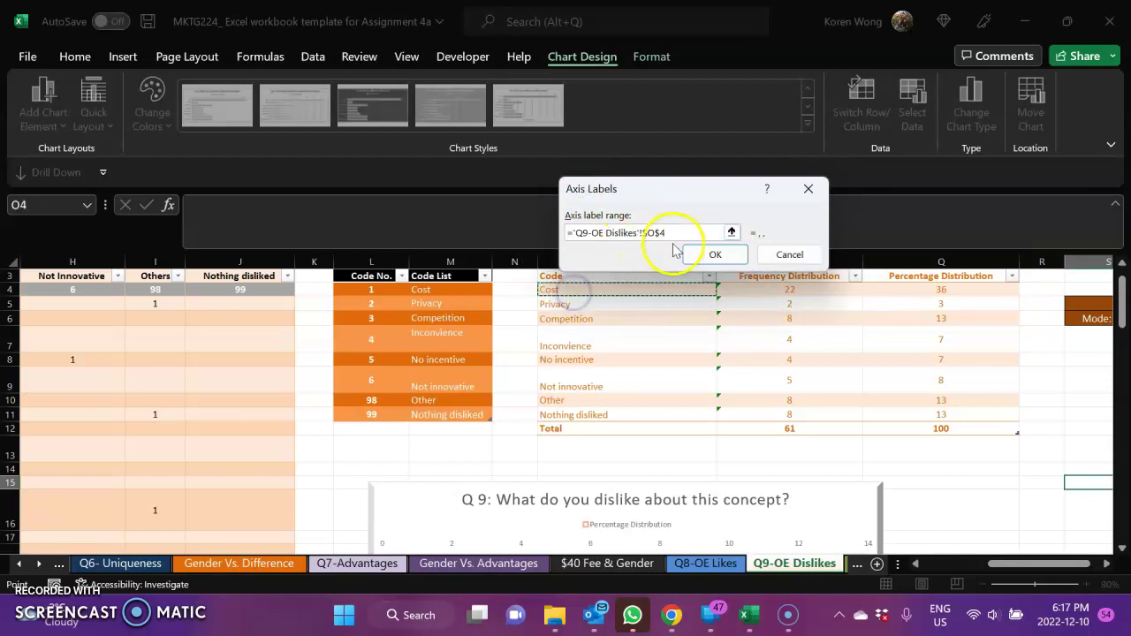
{"action": "type", "text": ","}
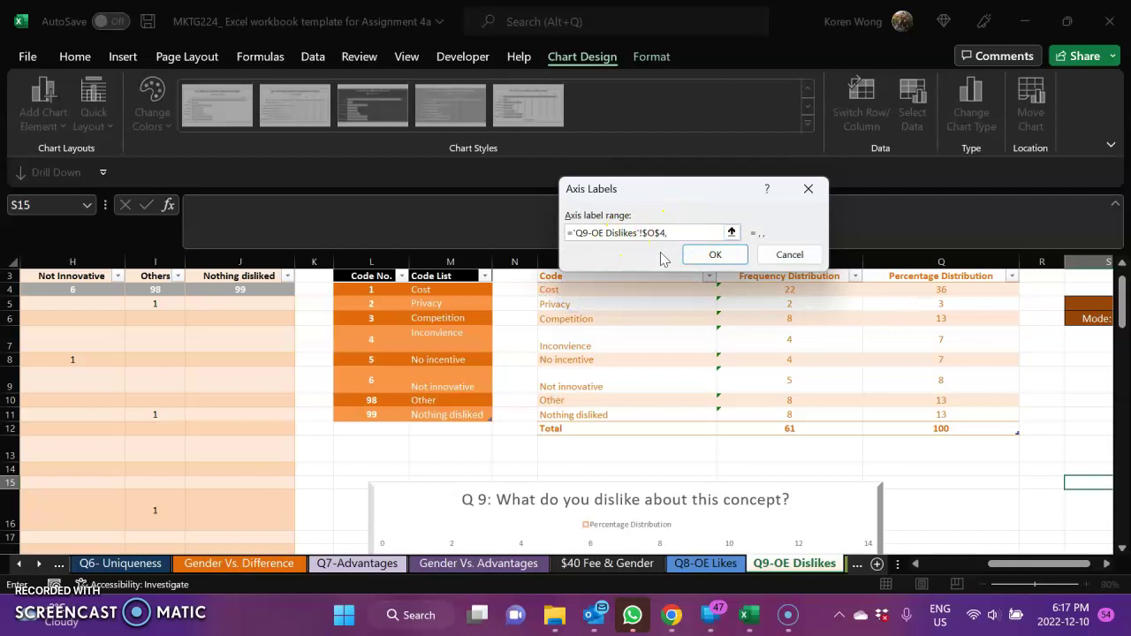
{"action": "left_click", "coordinate": [580, 318]}
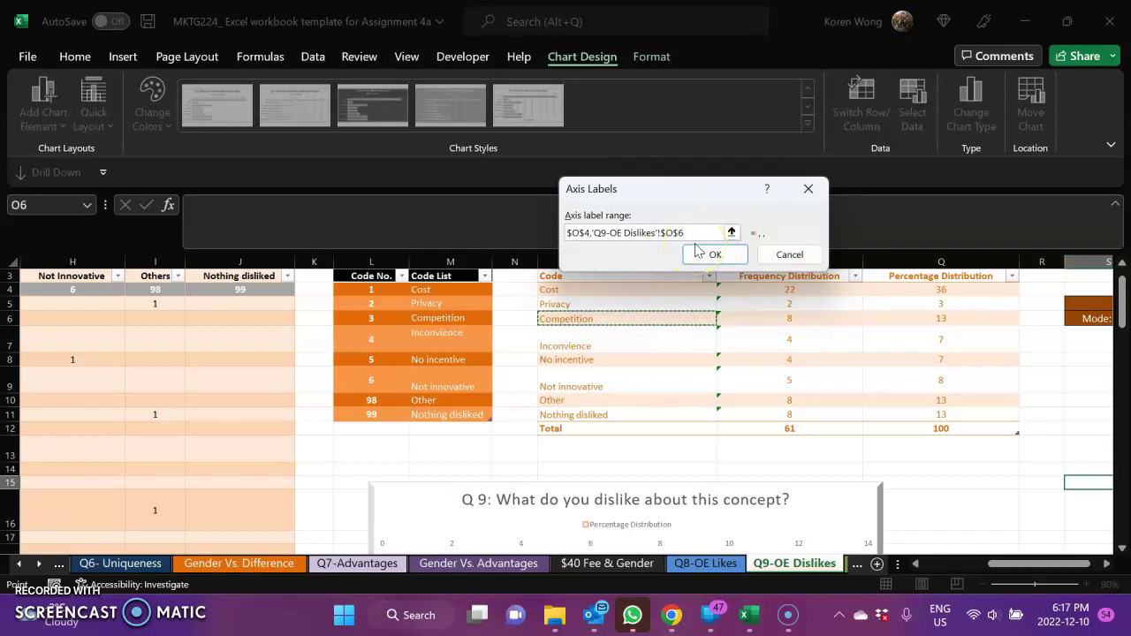
{"action": "type", "text": ","}
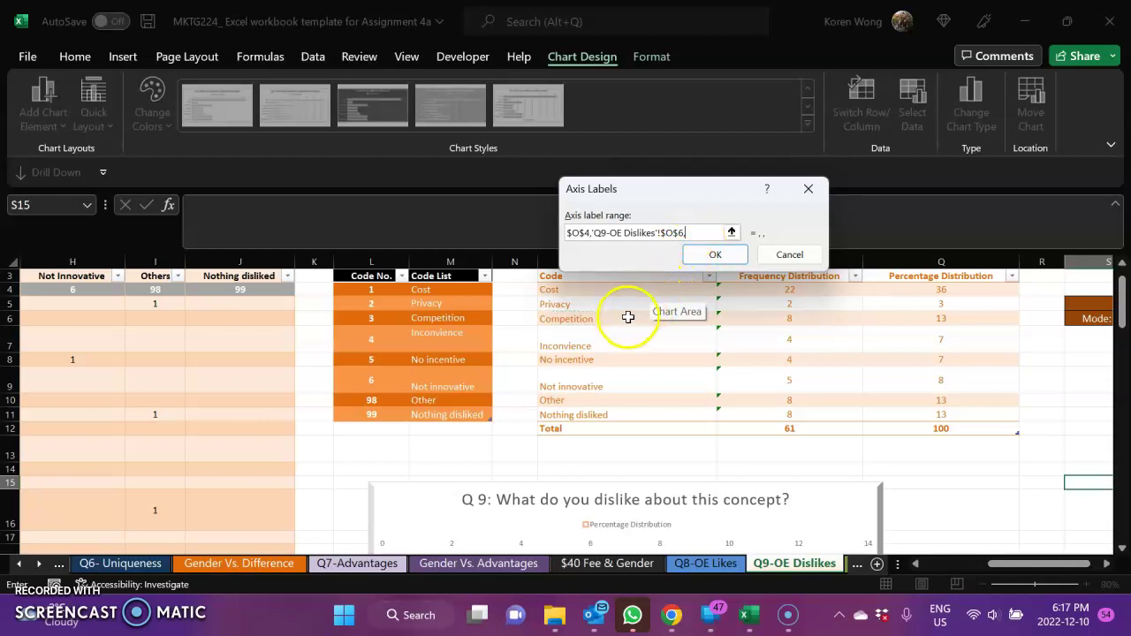
{"action": "left_click", "coordinate": [576, 381]}
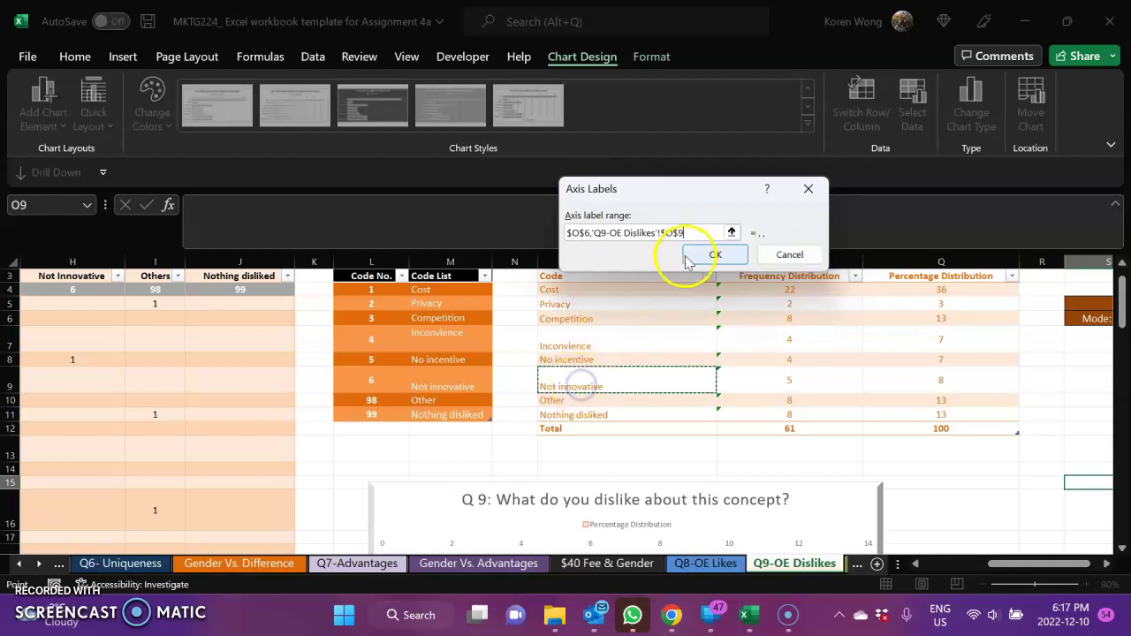
{"action": "left_click", "coordinate": [706, 230]}
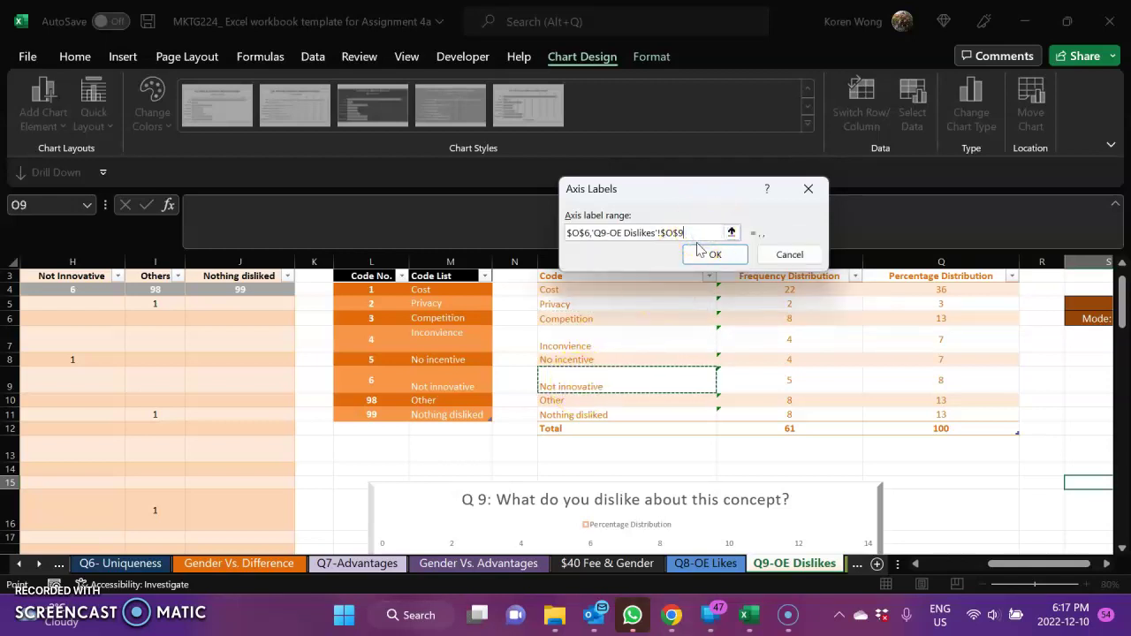
{"action": "type", "text": ","}
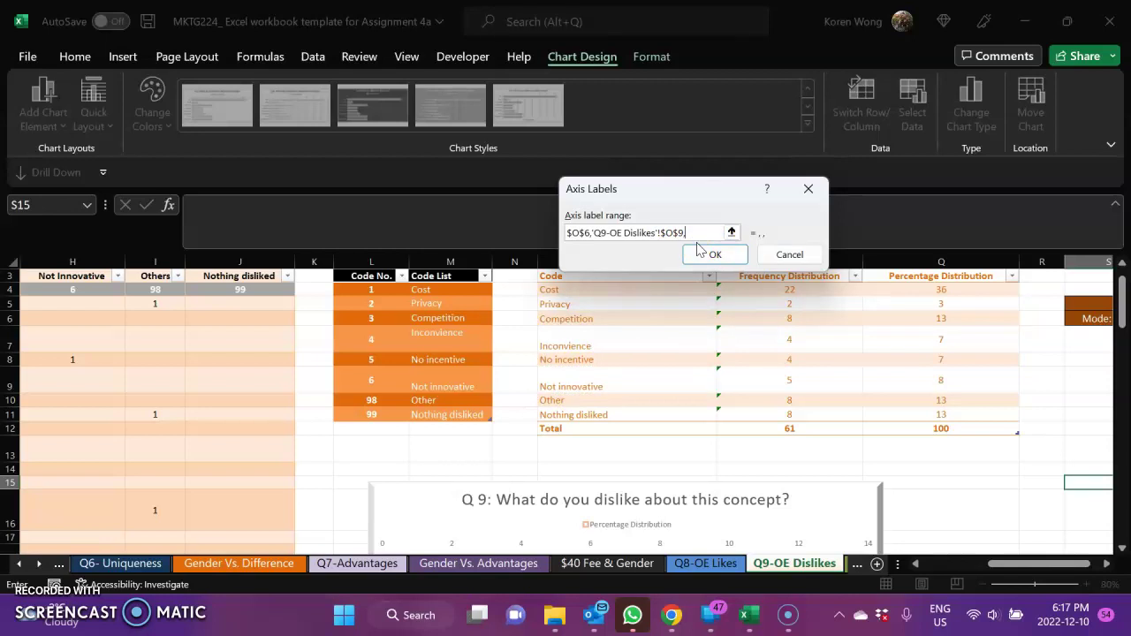
Step: Append cells O7 (Inconvience), O8 (No incentive) and O5 (Privacy) to the axis label range
{"action": "left_click", "coordinate": [579, 334]}
{"action": "left_click", "coordinate": [580, 339]}
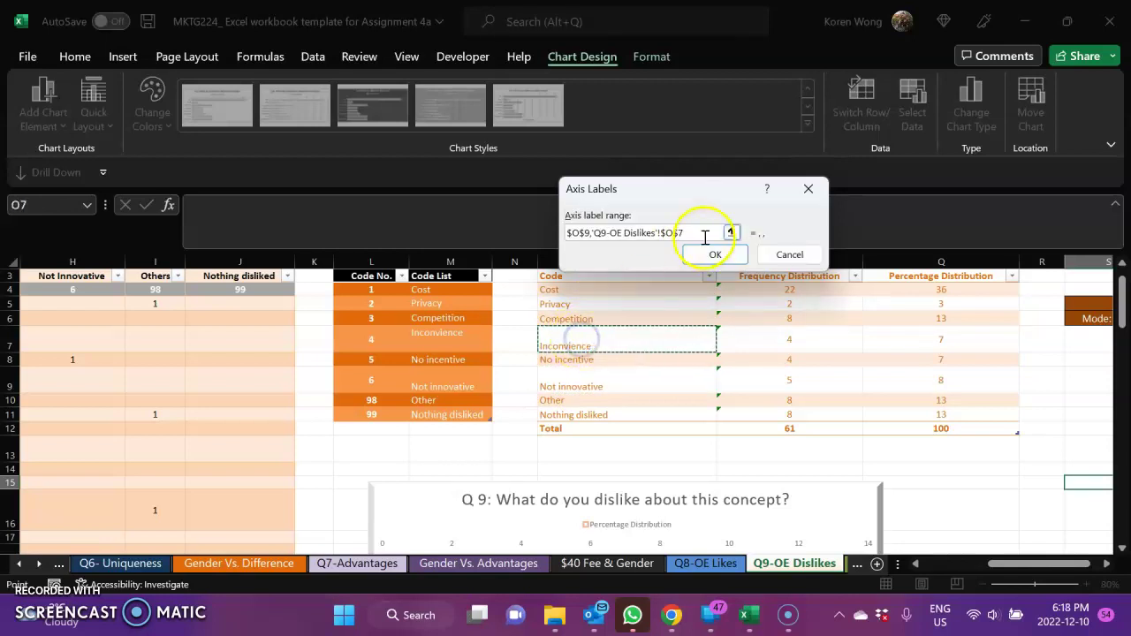
{"action": "type", "text": ","}
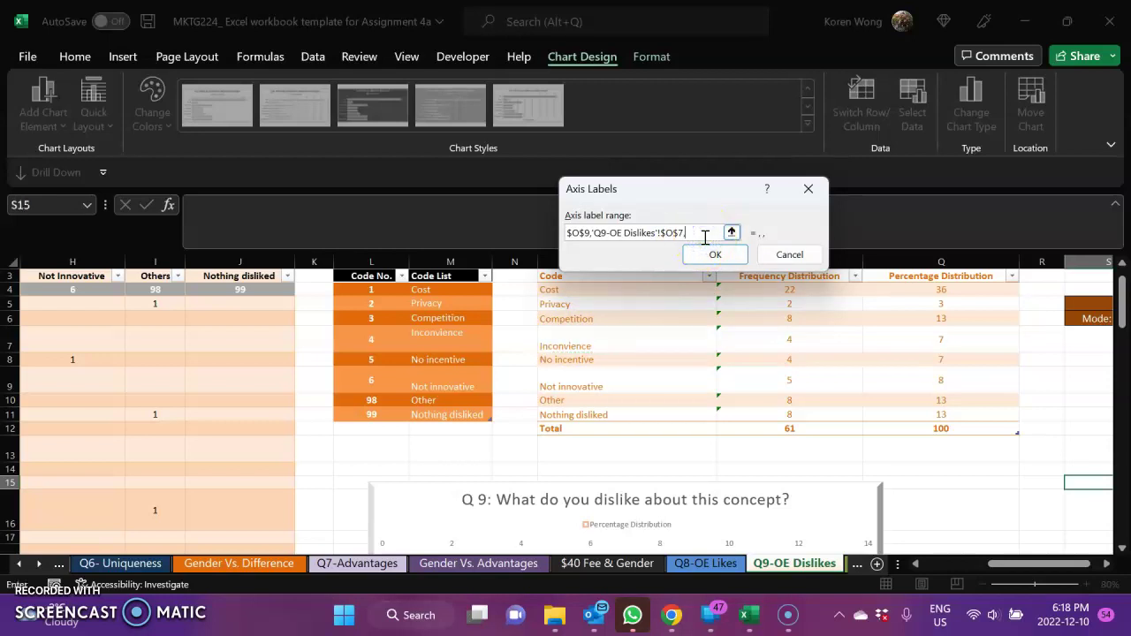
{"action": "left_click", "coordinate": [590, 360]}
{"action": "type", "text": ","}
{"action": "left_click", "coordinate": [591, 308]}
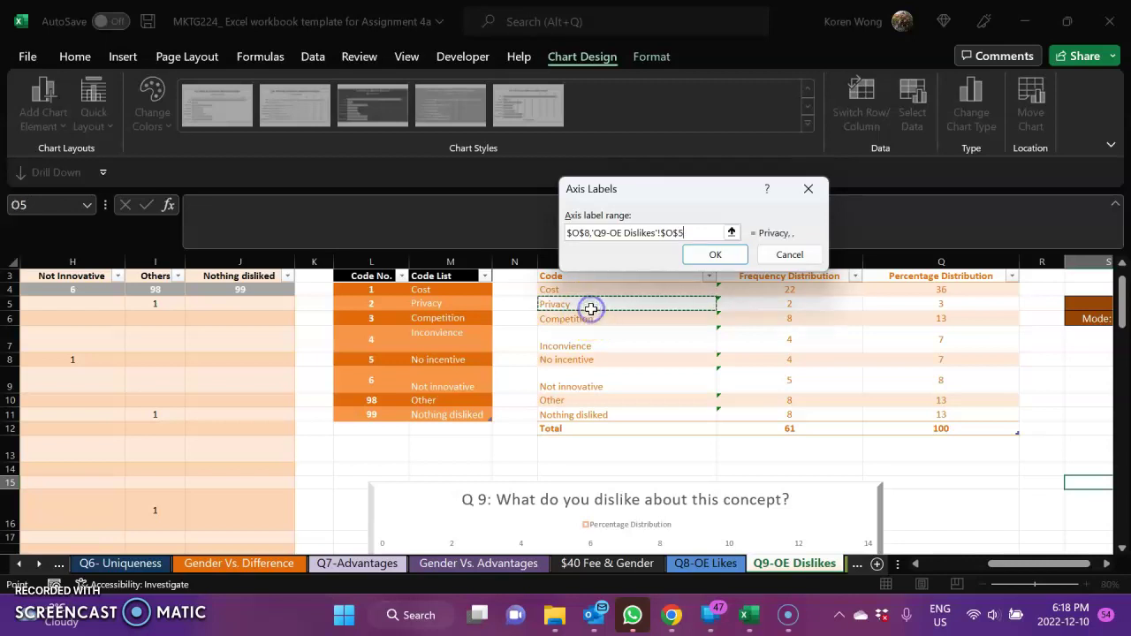
{"action": "type", "text": ","}
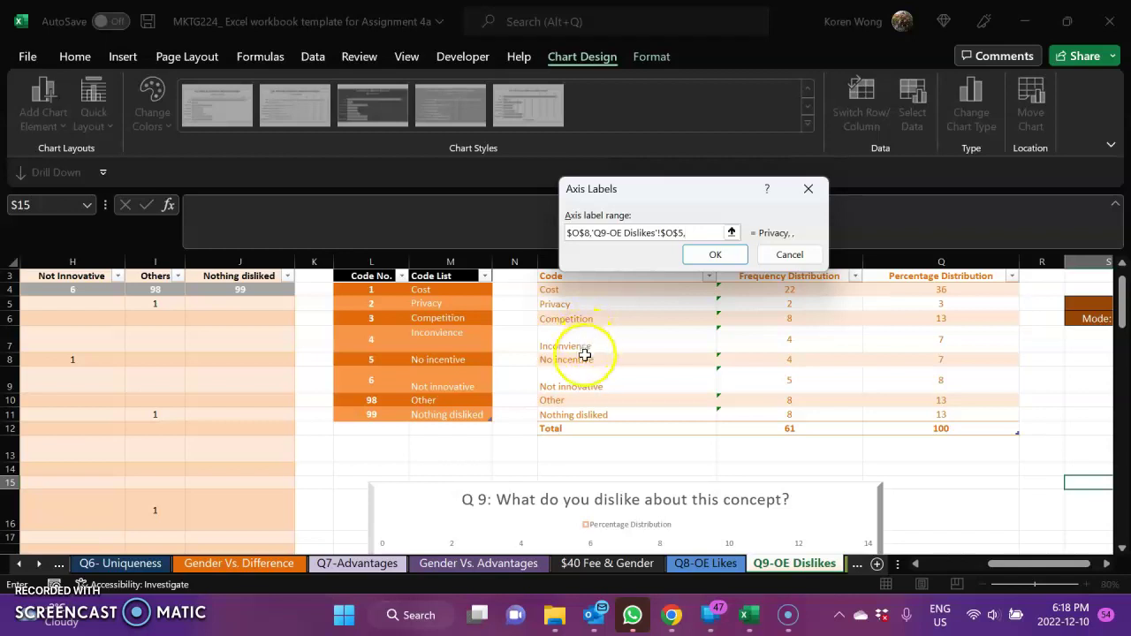
Step: Finish the axis label range with cells O10 (Other) and O11 (Nothing disliked)
{"action": "left_click", "coordinate": [568, 404]}
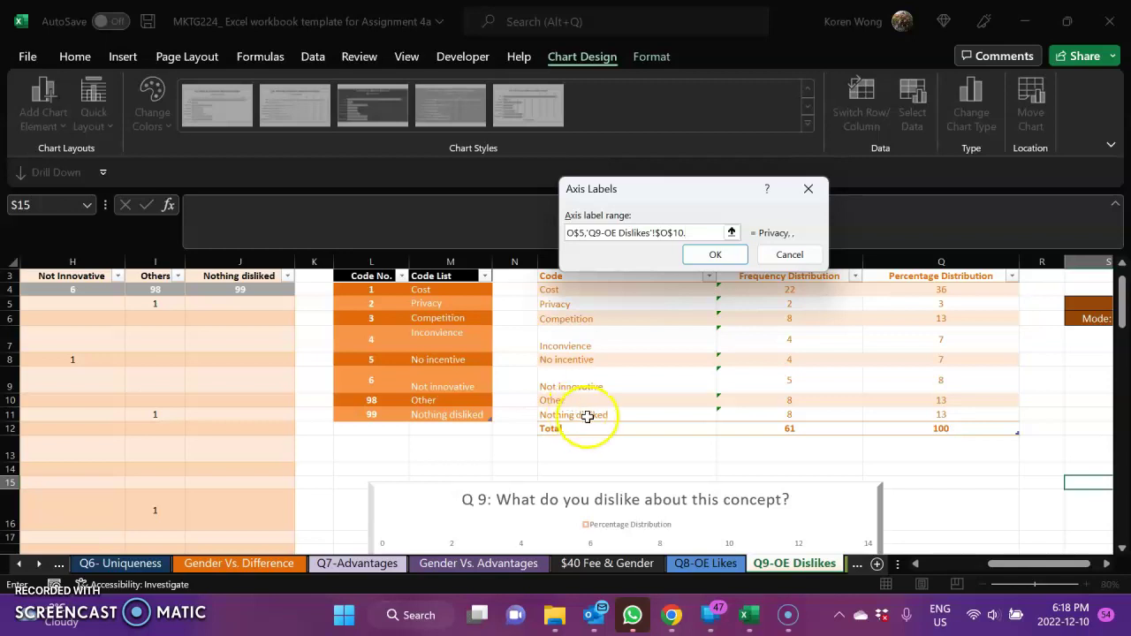
{"action": "left_click", "coordinate": [587, 416]}
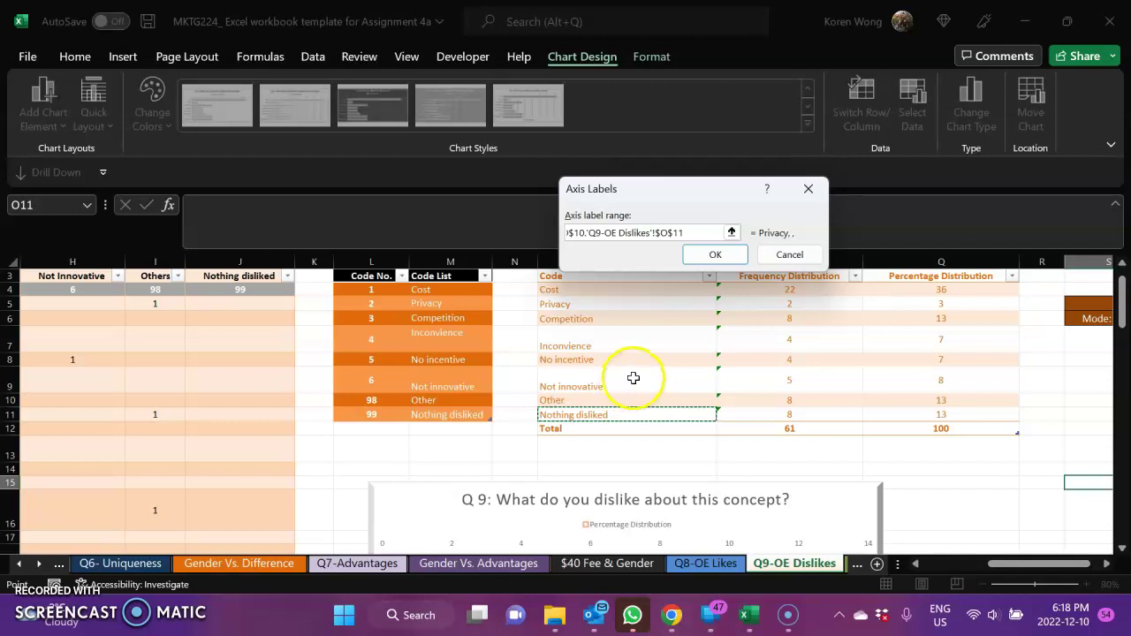
{"action": "type", "text": ","}
{"action": "left_click", "coordinate": [715, 255]}
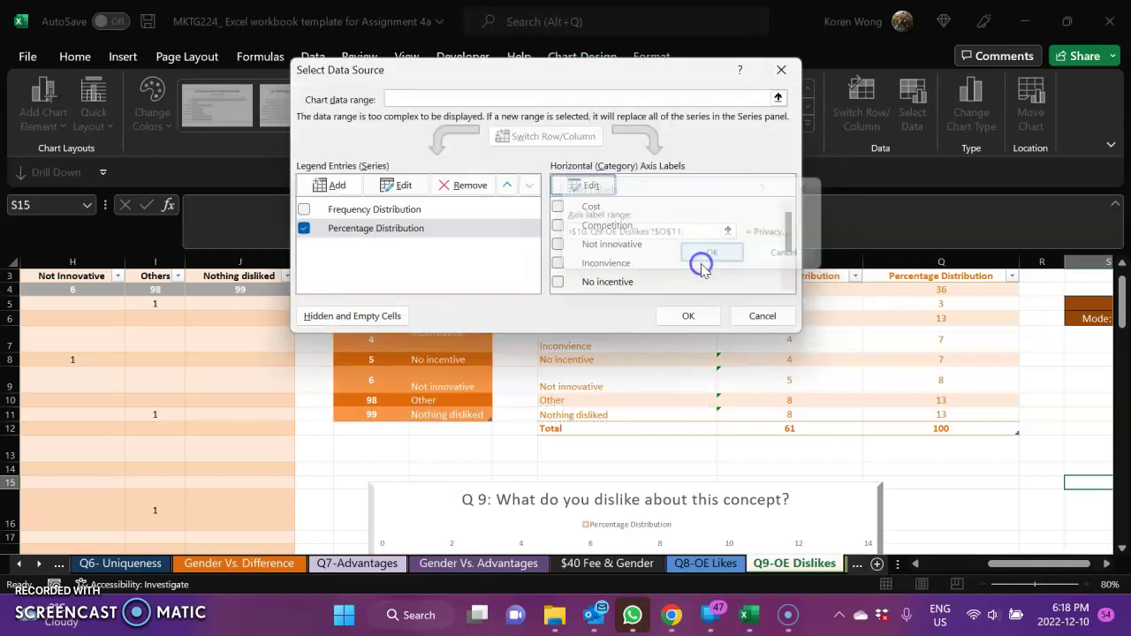
{"action": "left_click", "coordinate": [788, 233]}
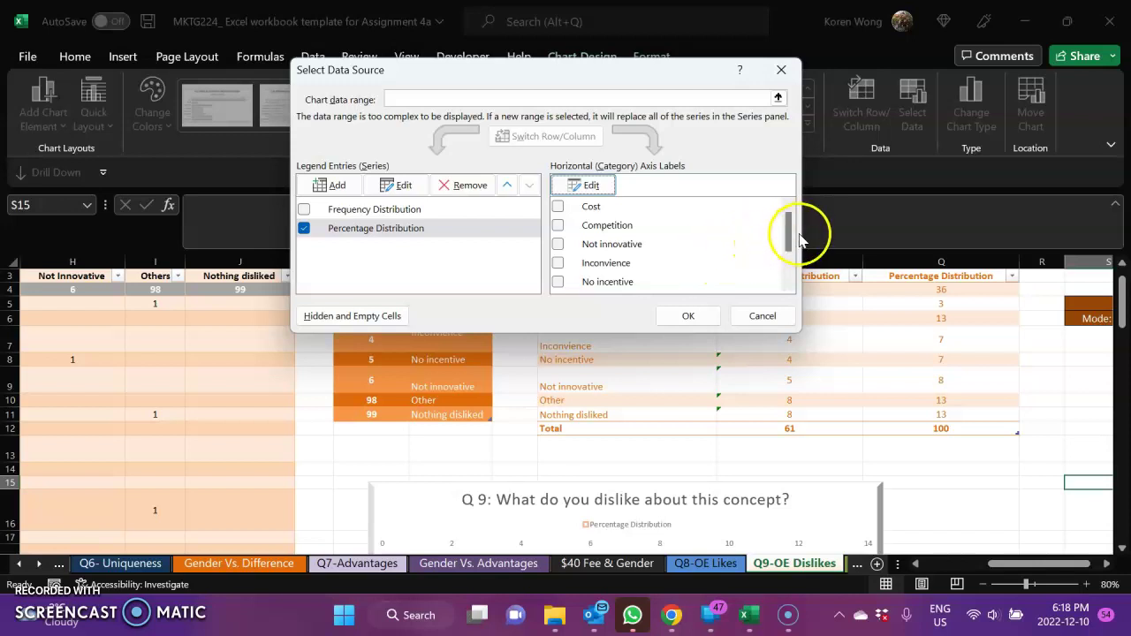
{"action": "left_click_drag", "start_coordinate": [793, 232], "coordinate": [791, 276]}
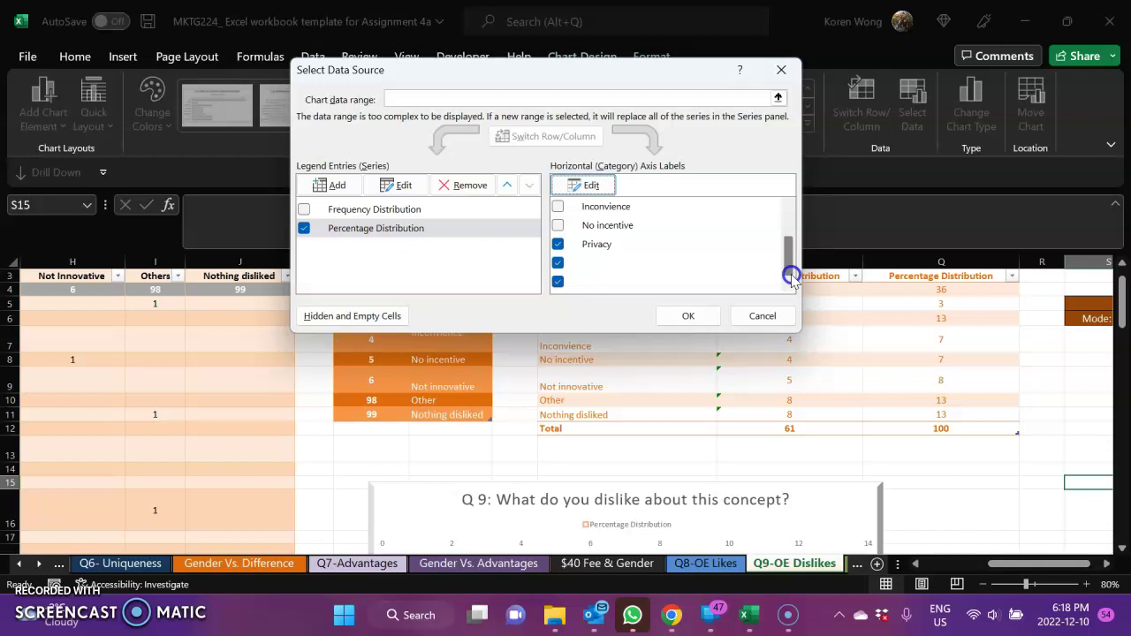
{"action": "left_click_drag", "start_coordinate": [791, 276], "coordinate": [793, 216]}
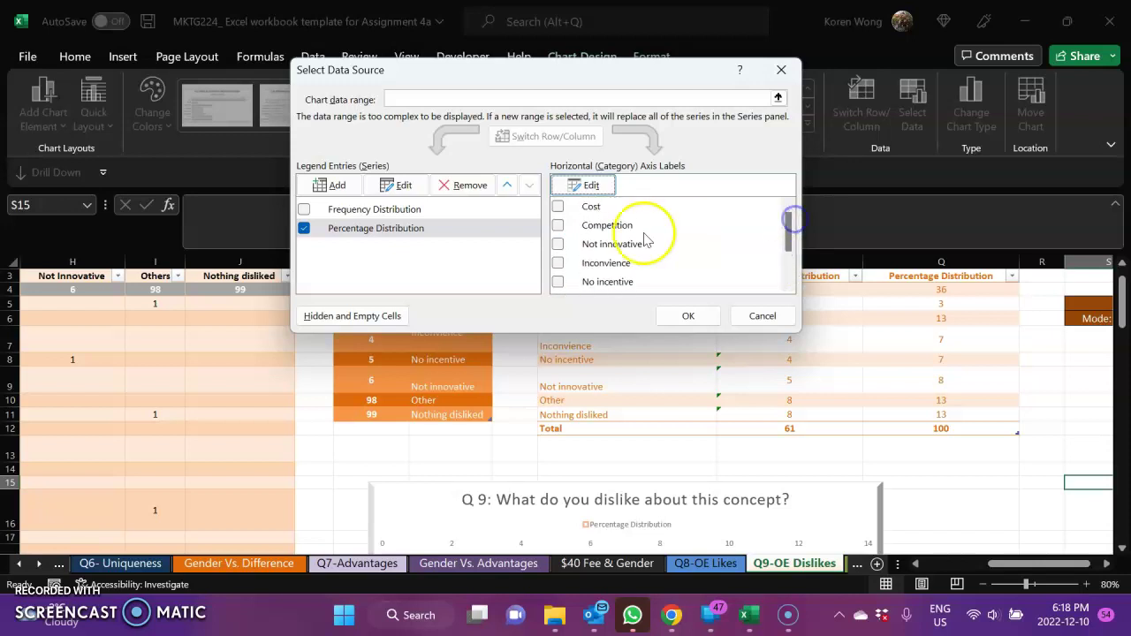
{"action": "left_click", "coordinate": [37, 565]}
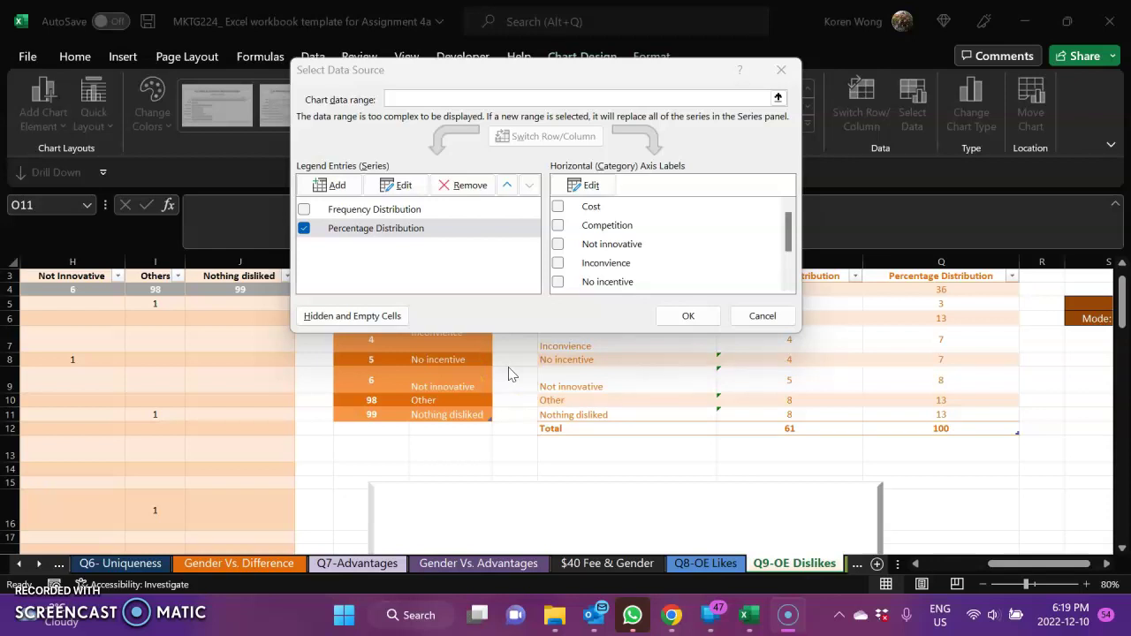
Step: Include all eight category labels, from Cost through Other and Nothing disliked, and apply the data source to the chart
{"action": "left_click", "coordinate": [558, 205]}
{"action": "left_click", "coordinate": [559, 225]}
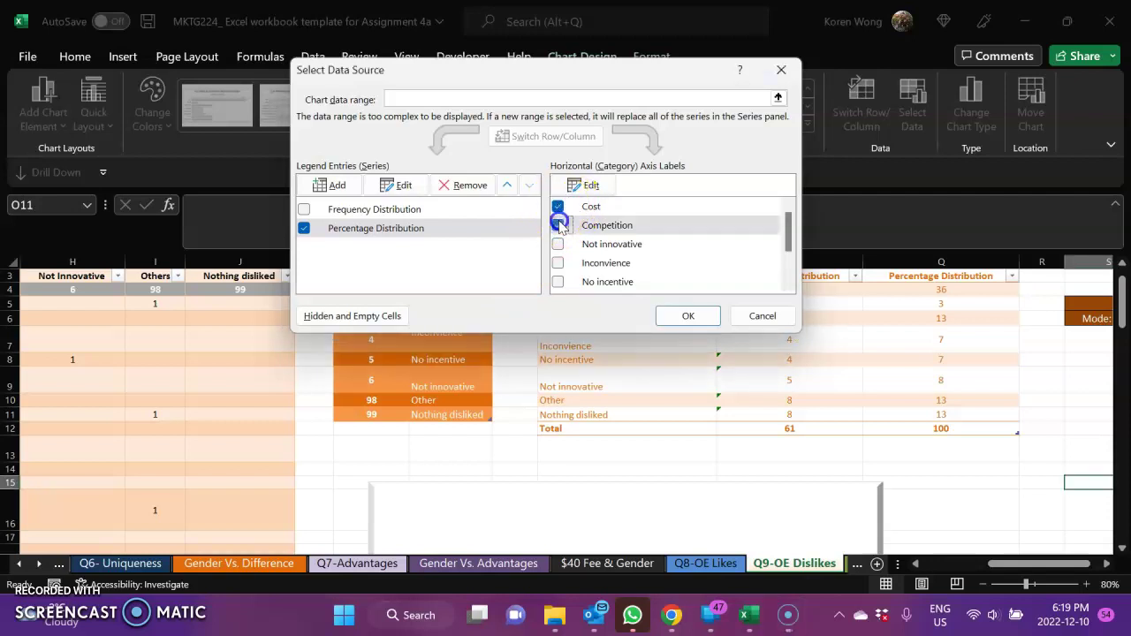
{"action": "left_click", "coordinate": [558, 244]}
{"action": "left_click", "coordinate": [557, 262]}
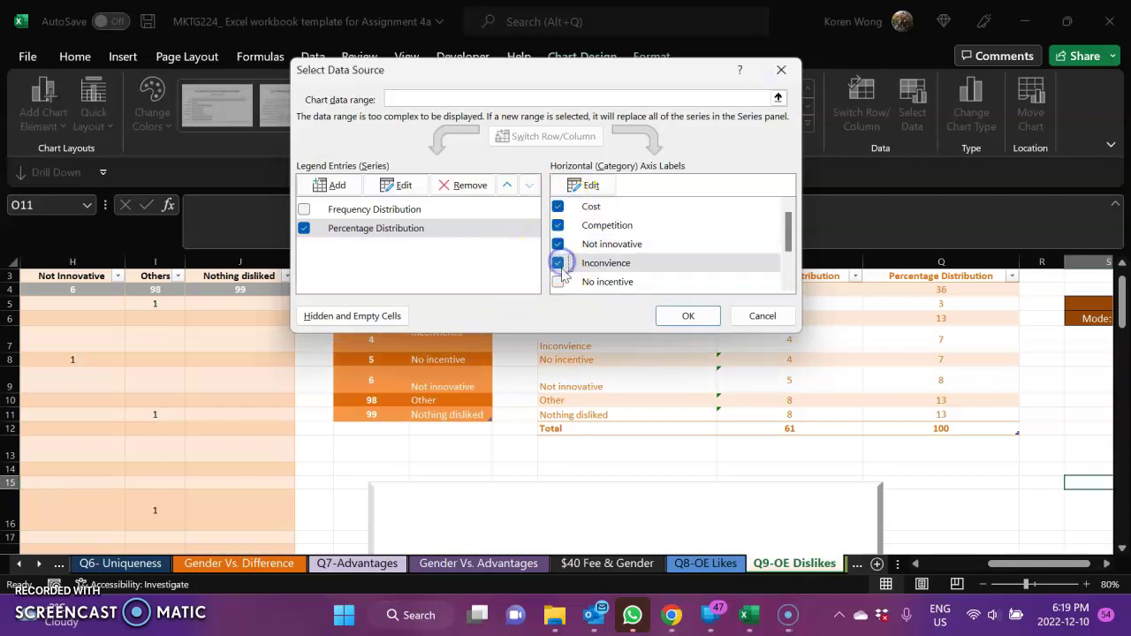
{"action": "left_click", "coordinate": [557, 281]}
{"action": "left_click", "coordinate": [786, 234]}
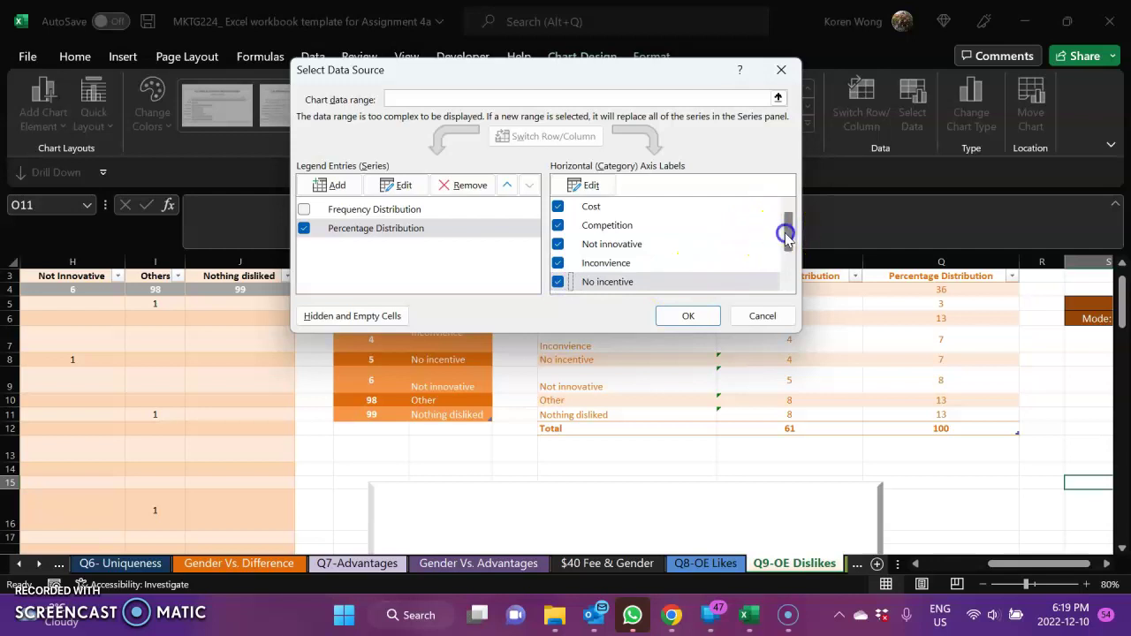
{"action": "left_click_drag", "start_coordinate": [785, 234], "coordinate": [783, 273]}
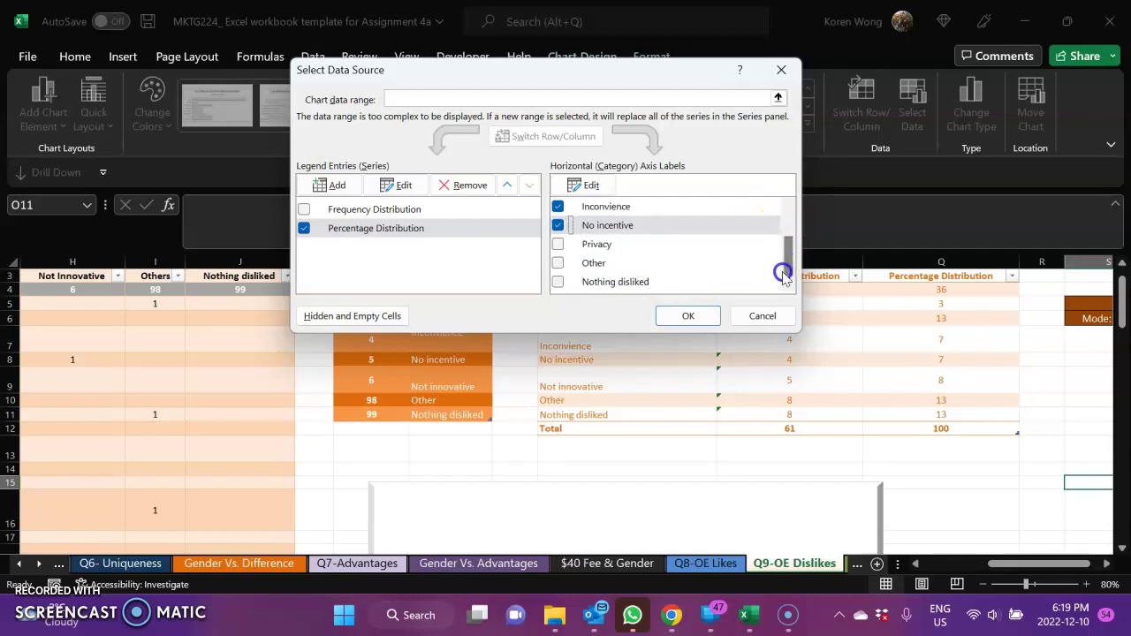
{"action": "left_click", "coordinate": [557, 244]}
{"action": "left_click", "coordinate": [558, 262]}
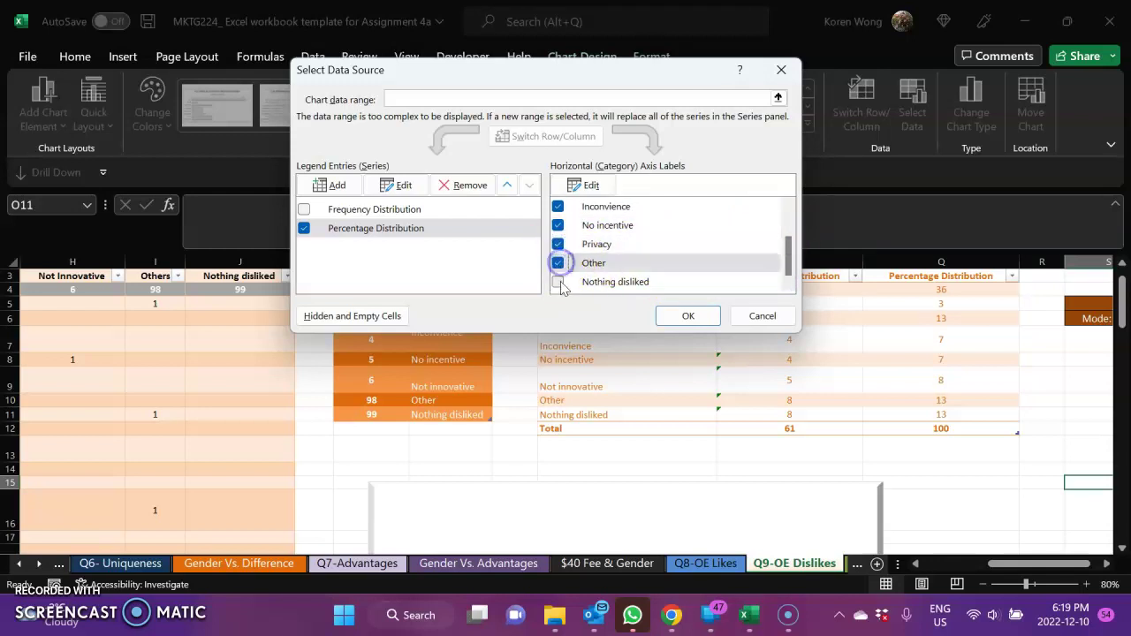
{"action": "left_click", "coordinate": [558, 281]}
{"action": "left_click", "coordinate": [688, 315]}
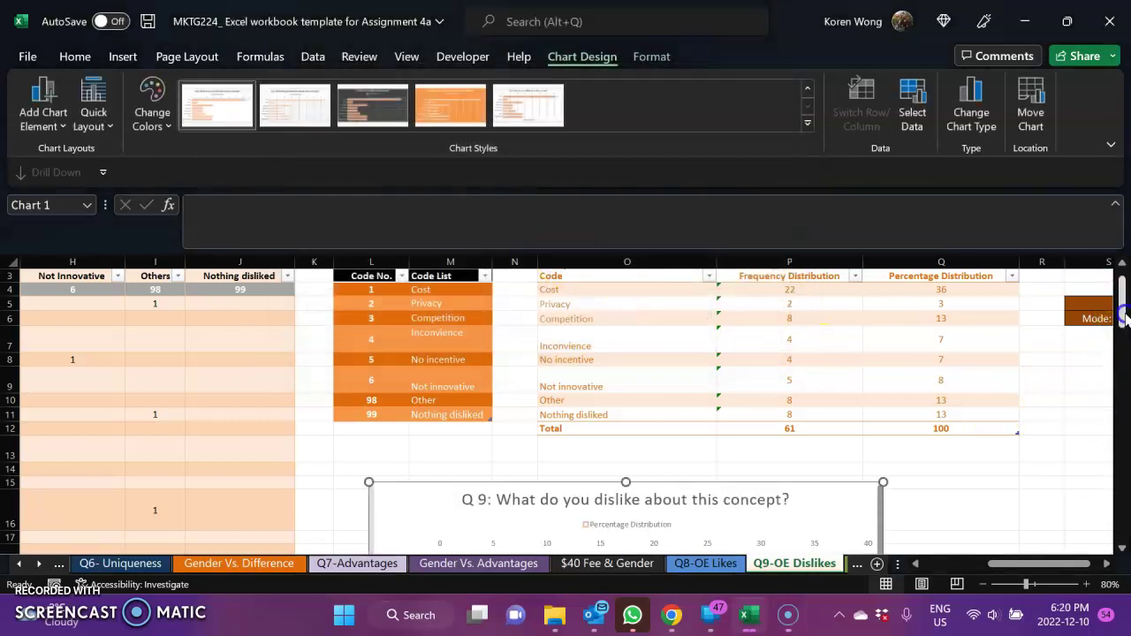
{"action": "left_click_drag", "start_coordinate": [1124, 340], "coordinate": [1125, 362]}
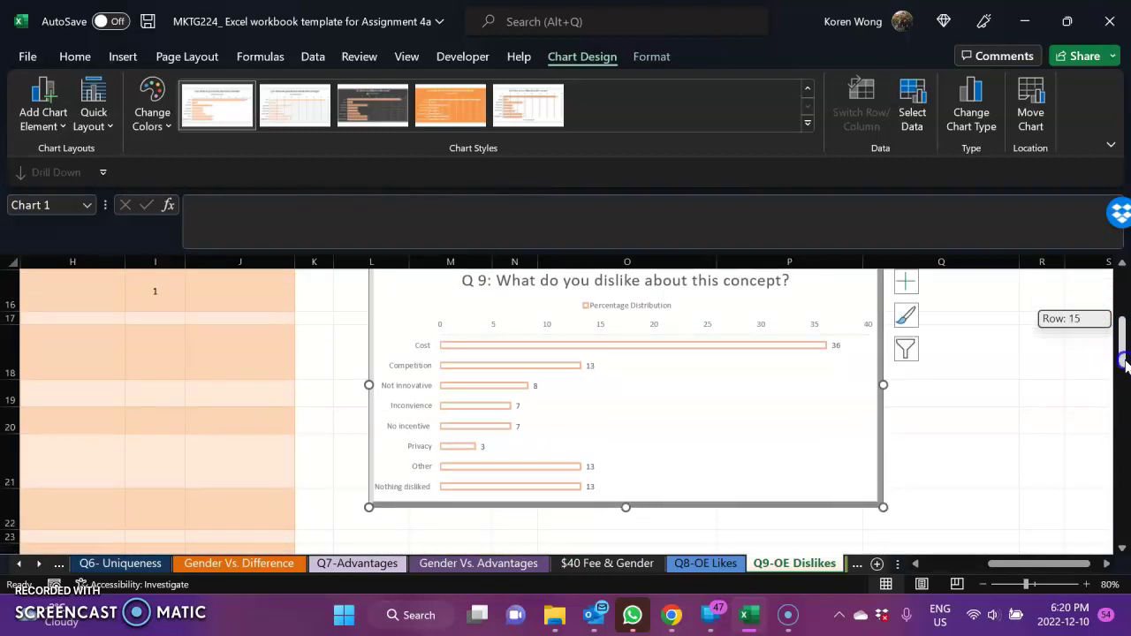
{"action": "left_click_drag", "start_coordinate": [1124, 362], "coordinate": [1124, 331]}
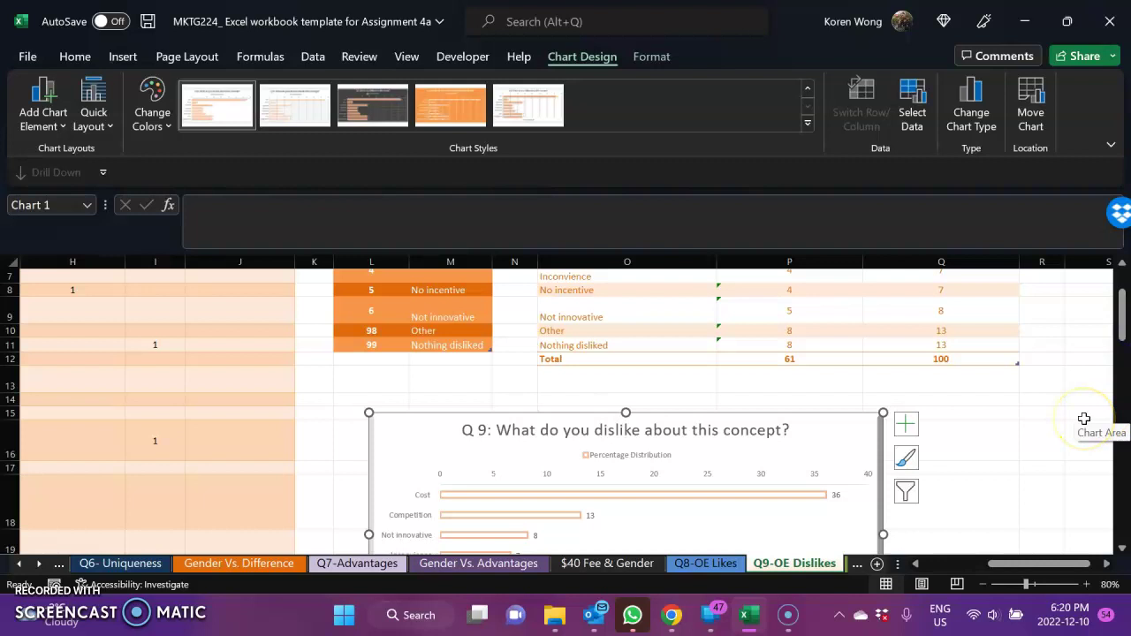